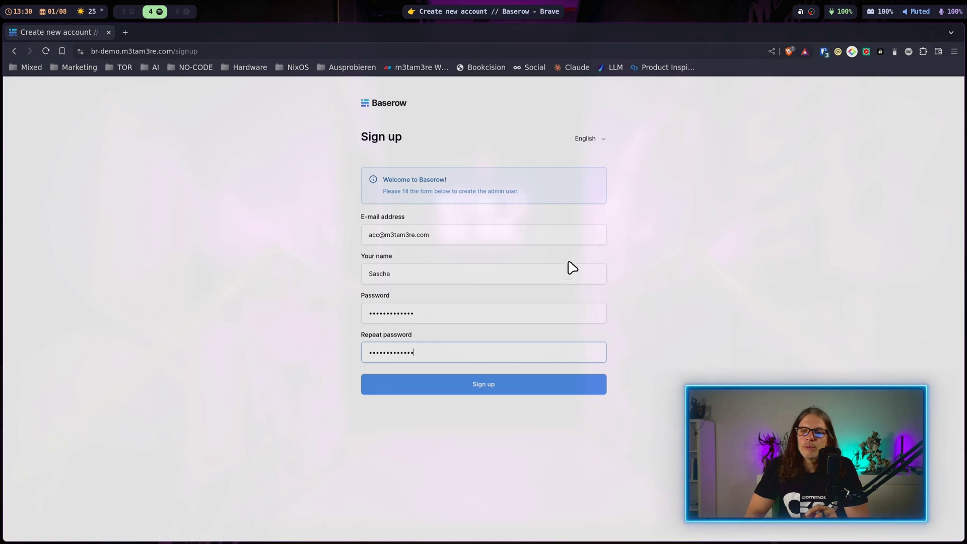
Create the account, choose Marketing as the team and skip the profile questions.
left_click(524, 384)
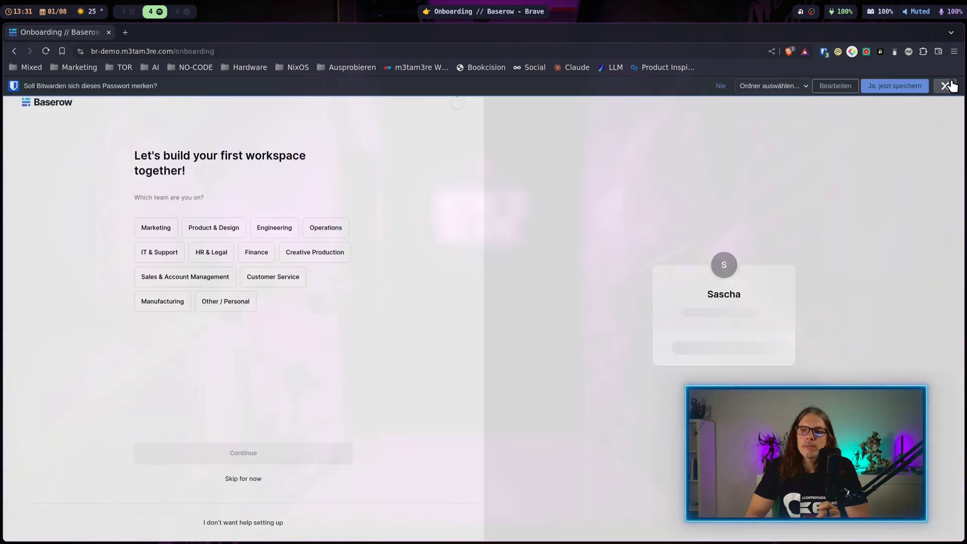
left_click(945, 86)
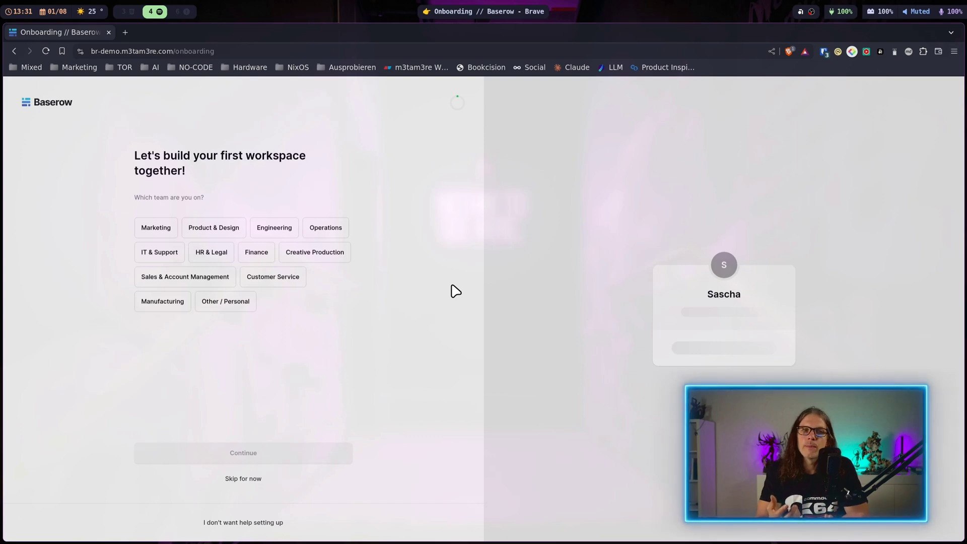
left_click(145, 227)
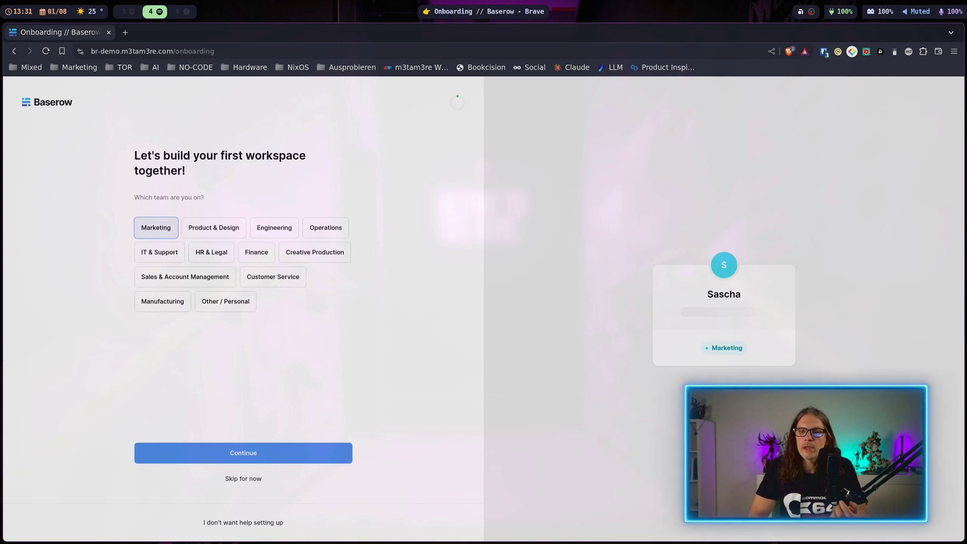
left_click(323, 452)
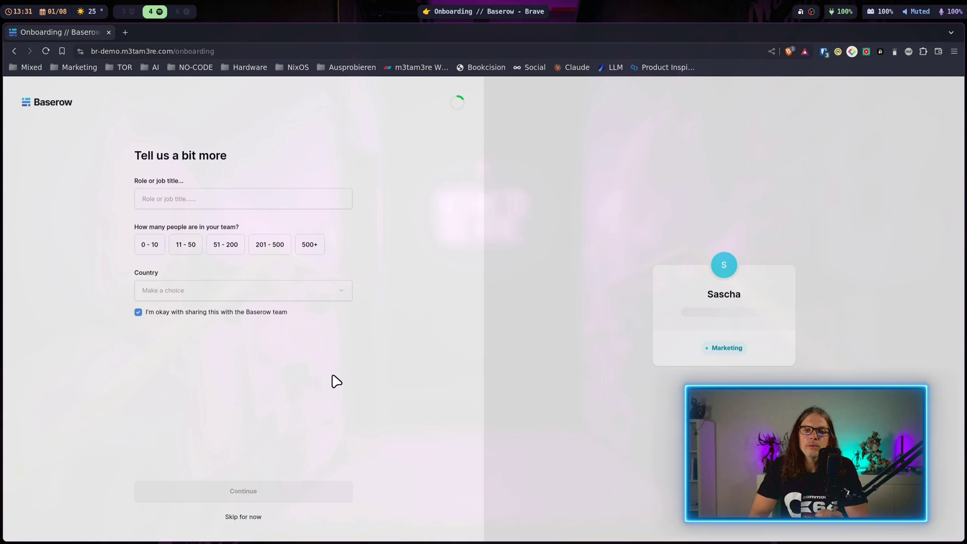
left_click(244, 516)
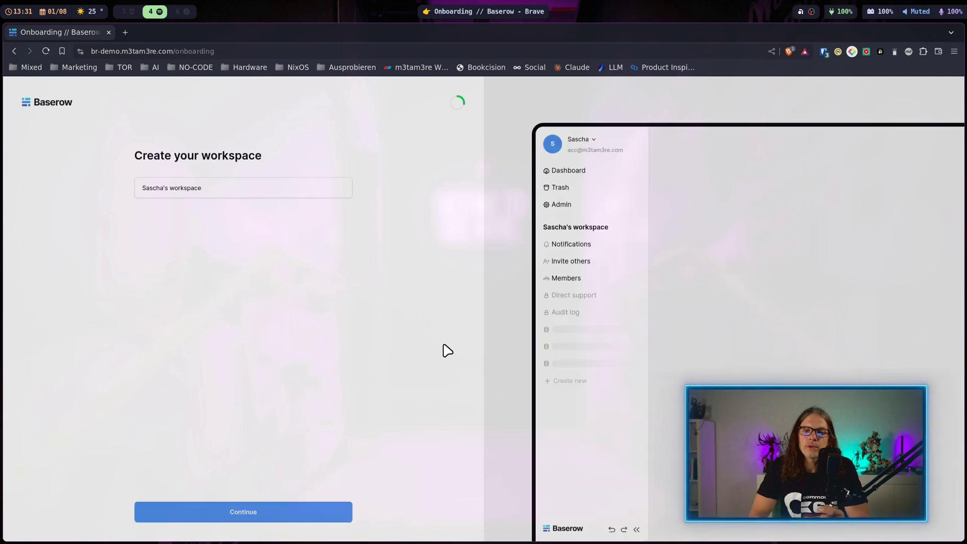
Name the first workspace 'Marketing'.
key("Tab")
type("Mar")
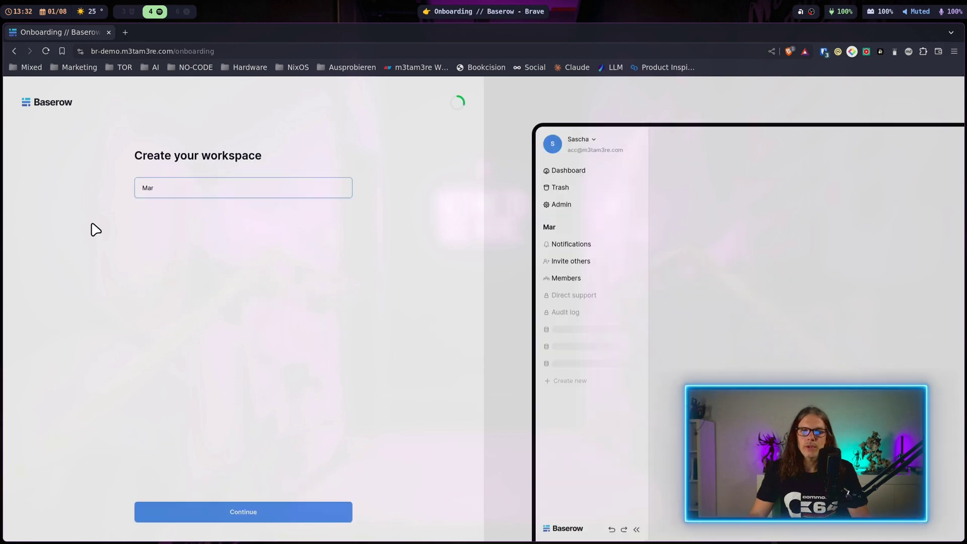
type("keting")
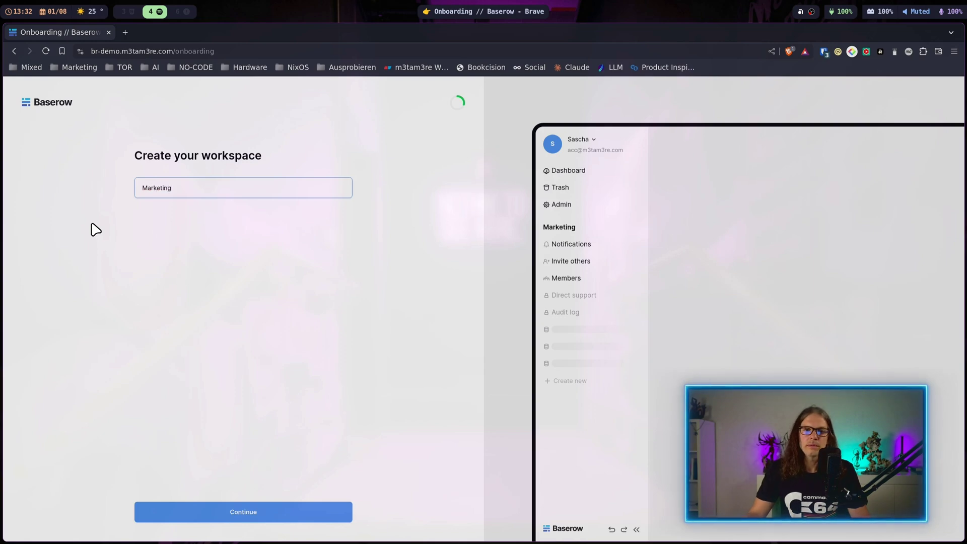
key("Return")
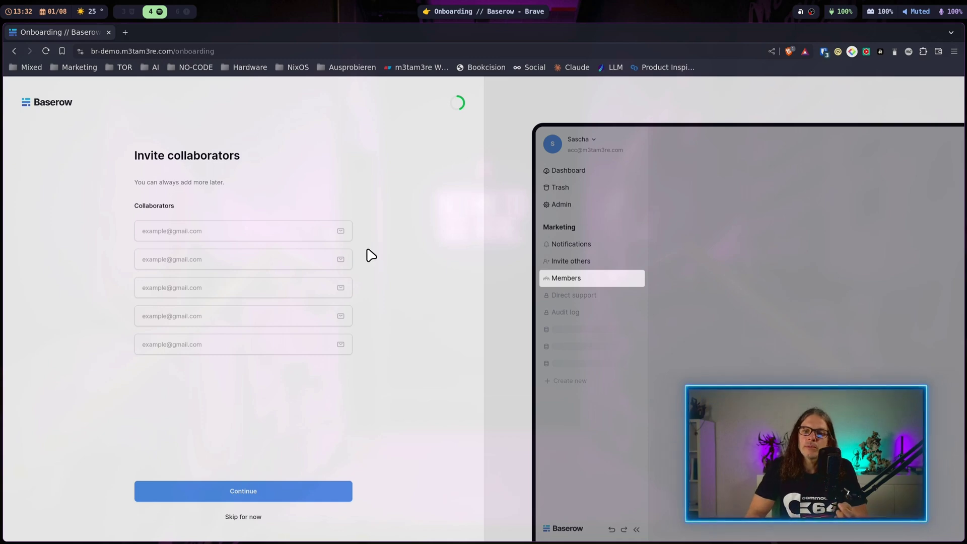
Skip inviting collaborators, name the database 'Campaigns' and choose Campaigns to track.
left_click(262, 517)
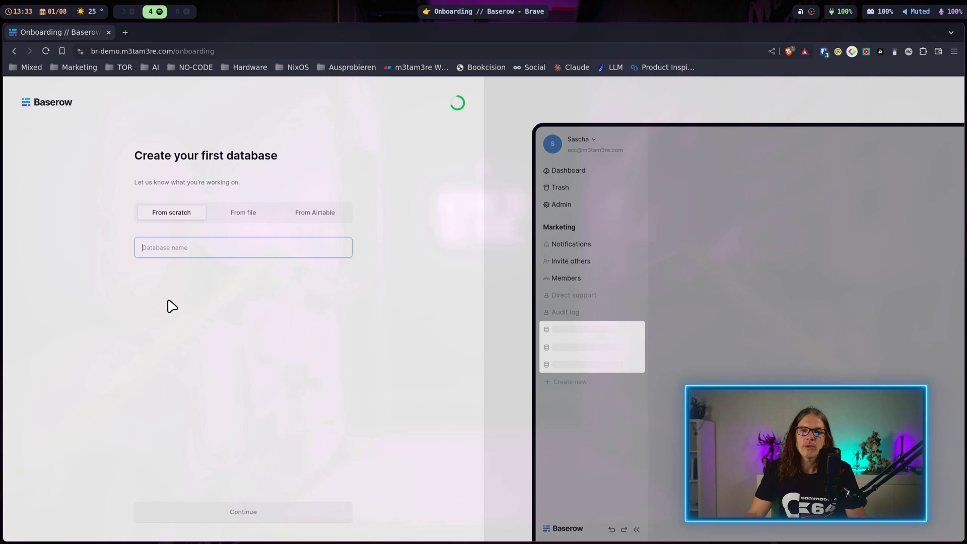
type("Campaigns")
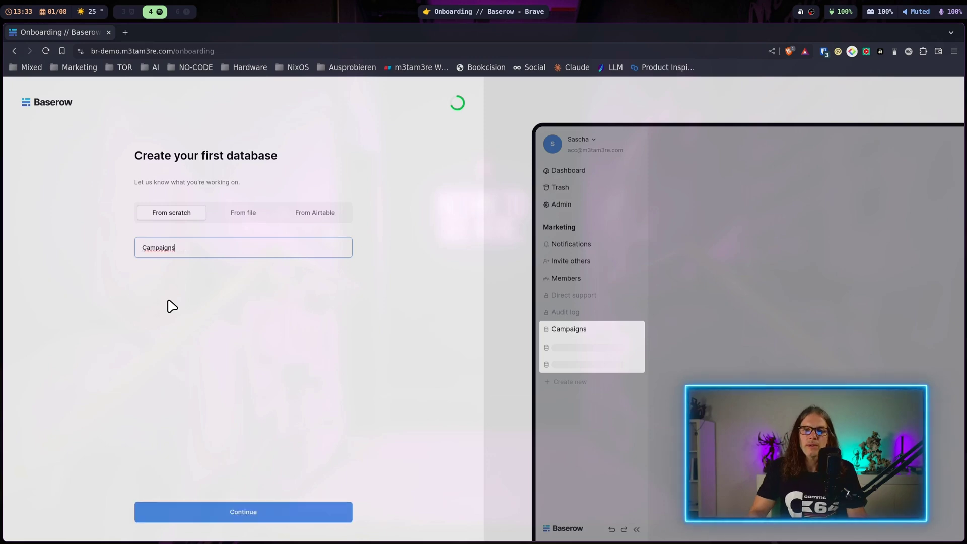
key("Return")
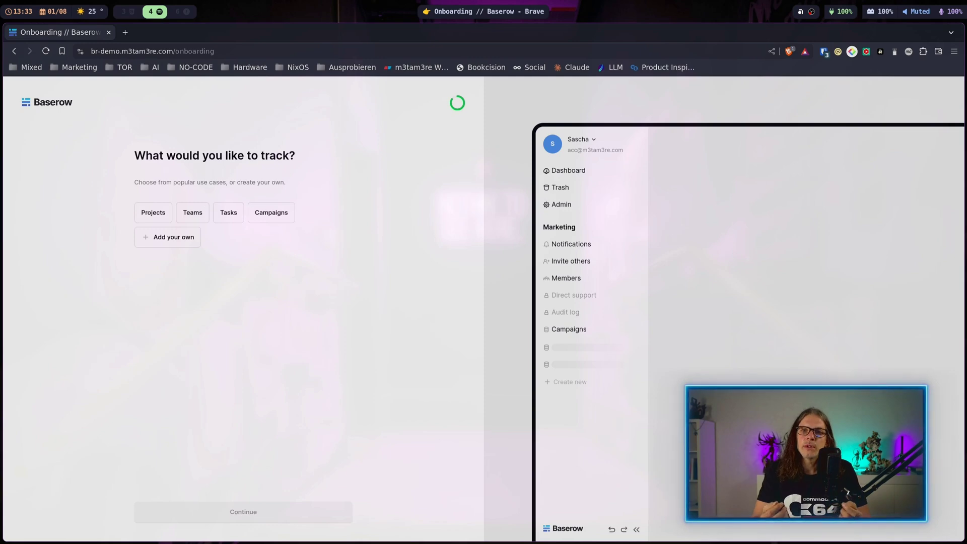
left_click(273, 218)
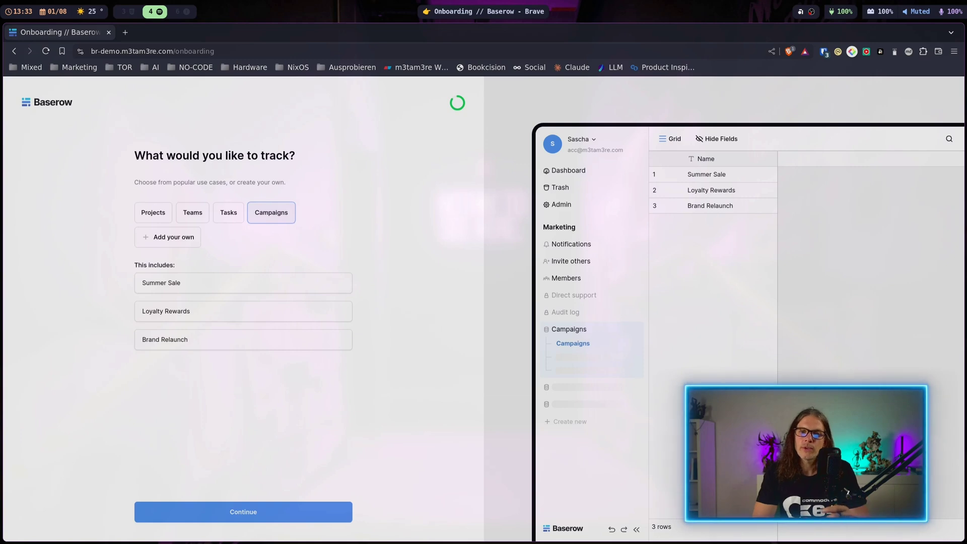
left_click(260, 508)
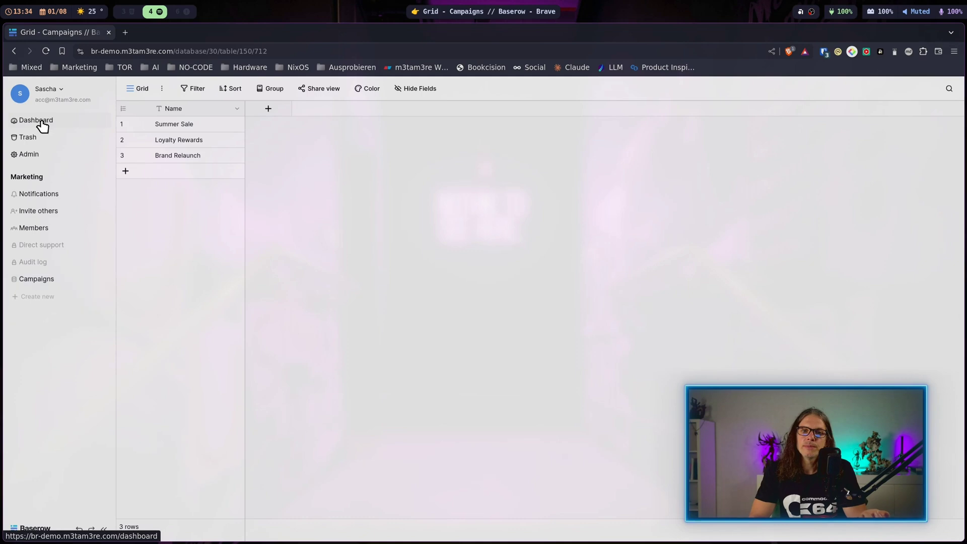
Go to the dashboard and show the Marketing workspace's options menu.
left_click(44, 122)
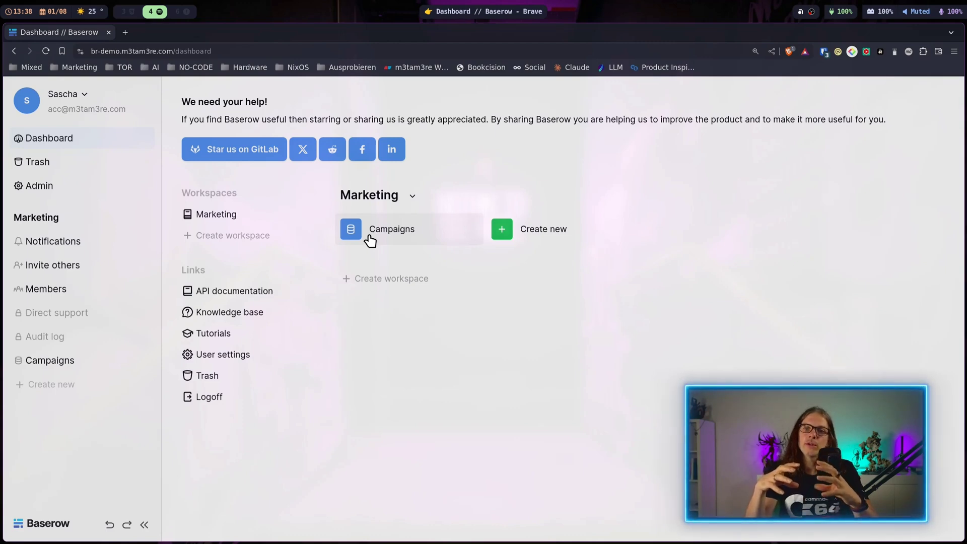
left_click(412, 196)
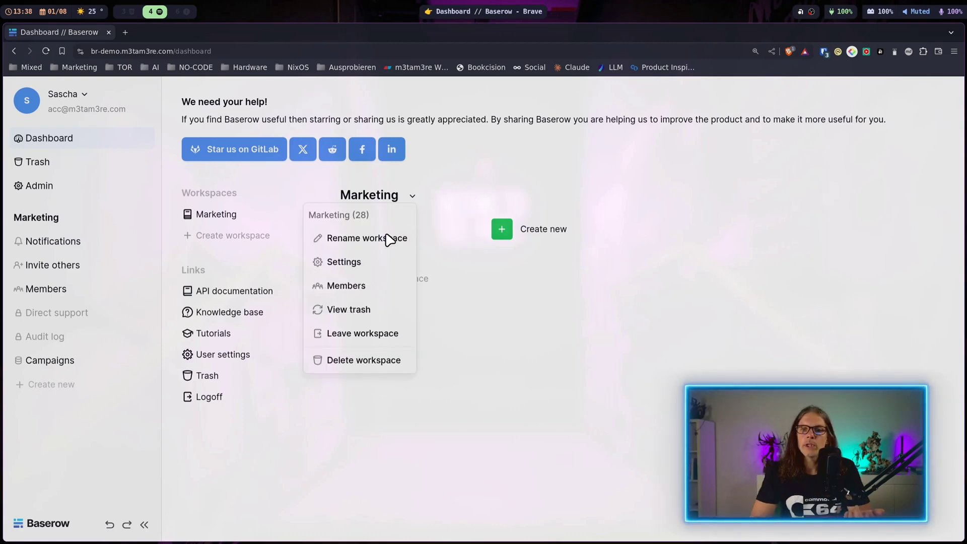
Go to the Marketing workspace's Members page and start inviting a new member.
left_click(363, 286)
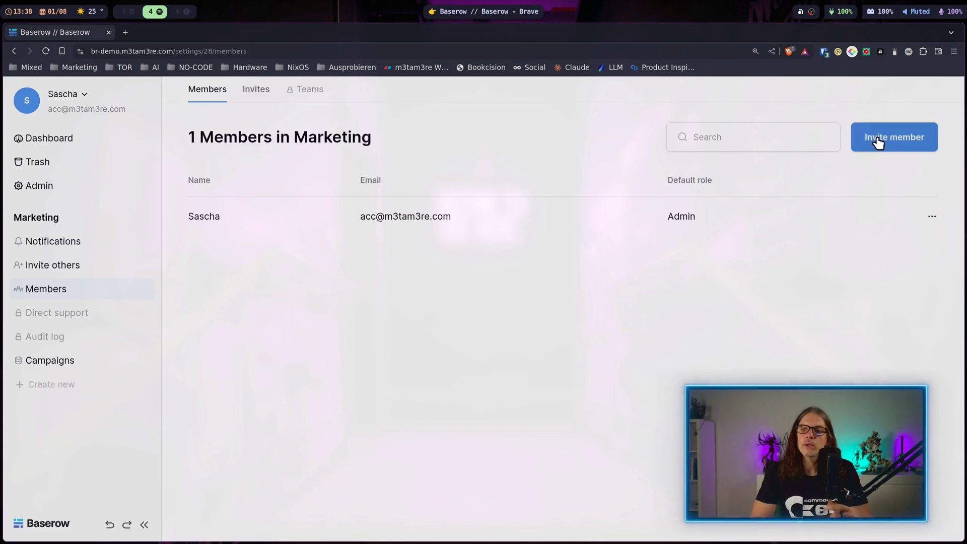
left_click(895, 137)
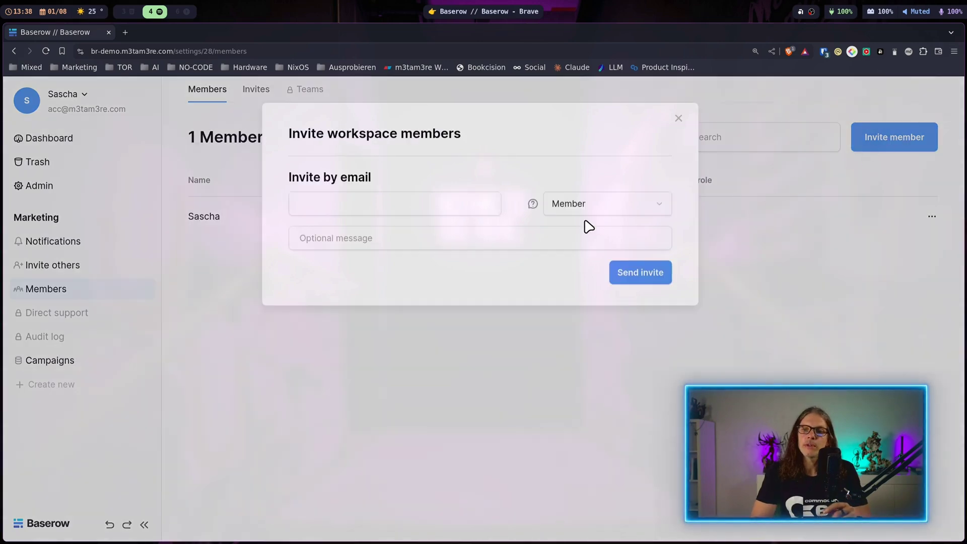
left_click(450, 205)
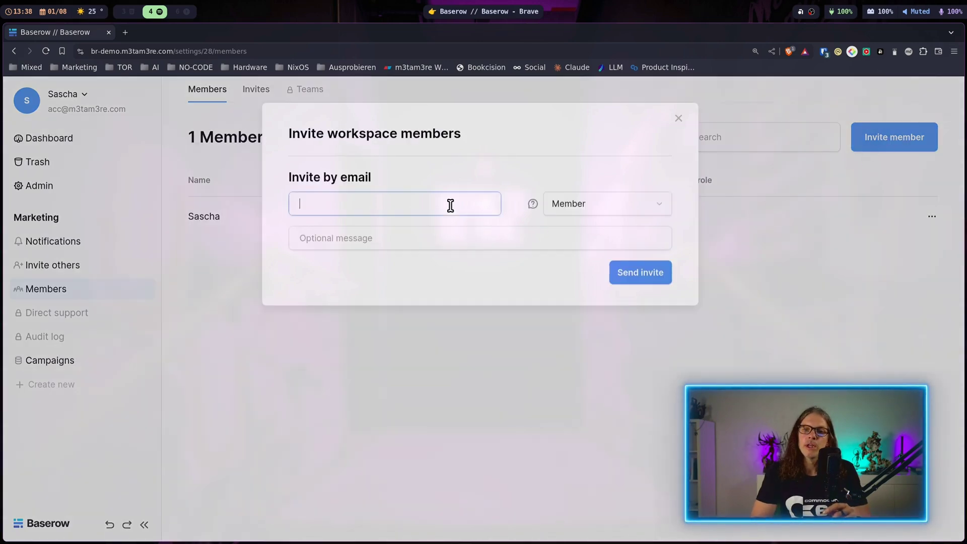
left_click(436, 238)
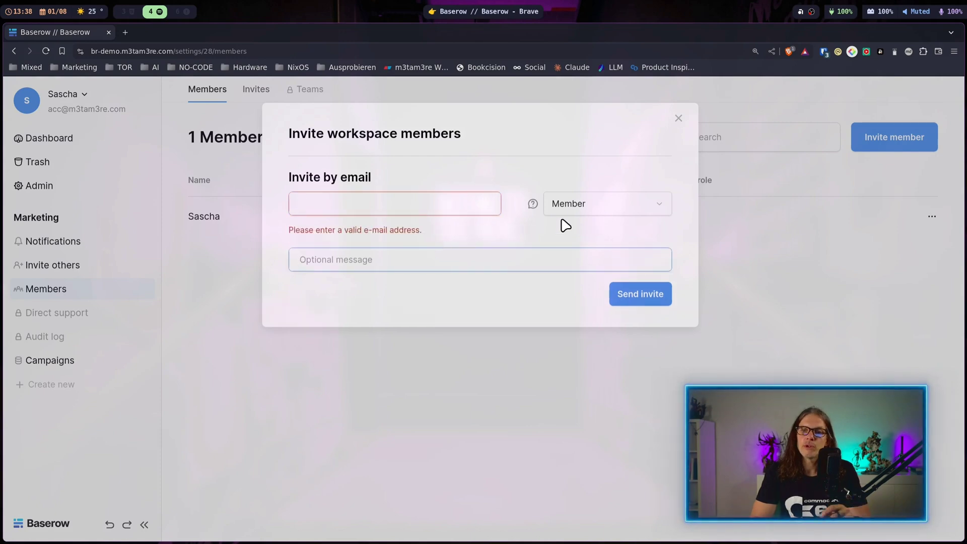
Try the No access invite role, then close the upgrade notice it triggers.
left_click(610, 208)
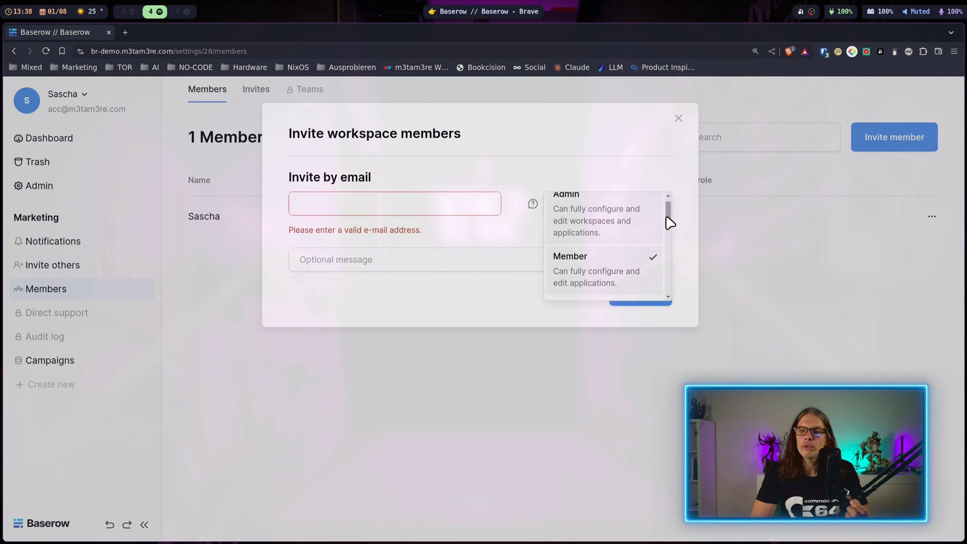
left_click_drag(668, 219, 668, 261)
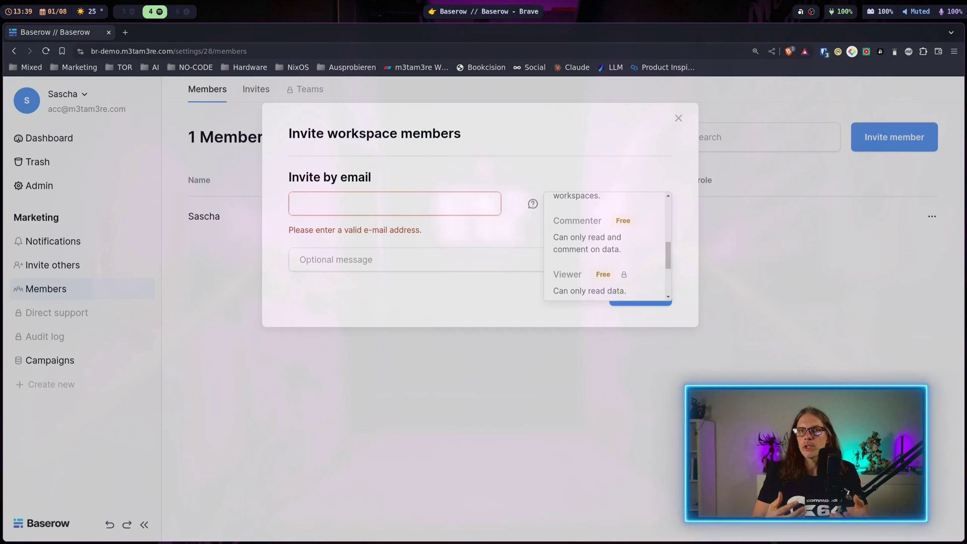
scroll(606, 245, "down", 2)
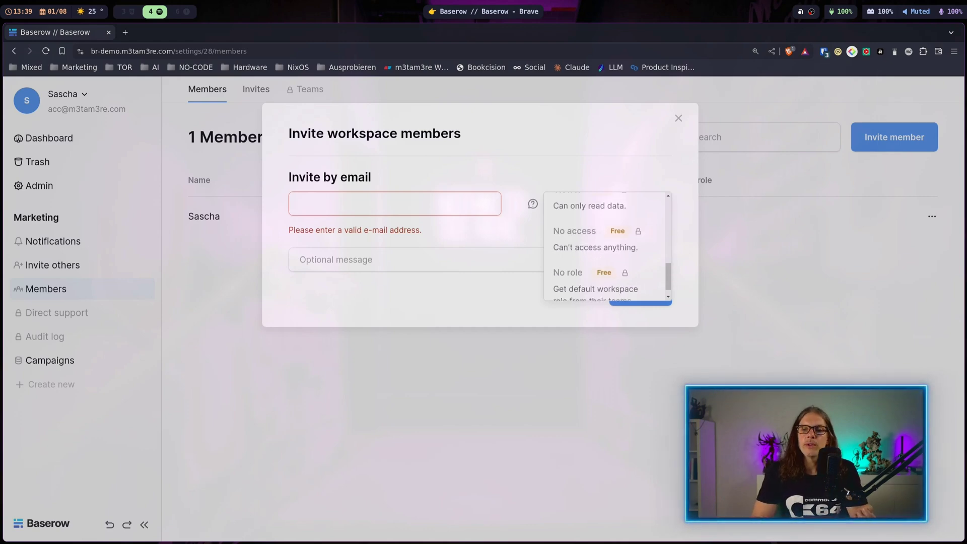
scroll(650, 268, "up", 2)
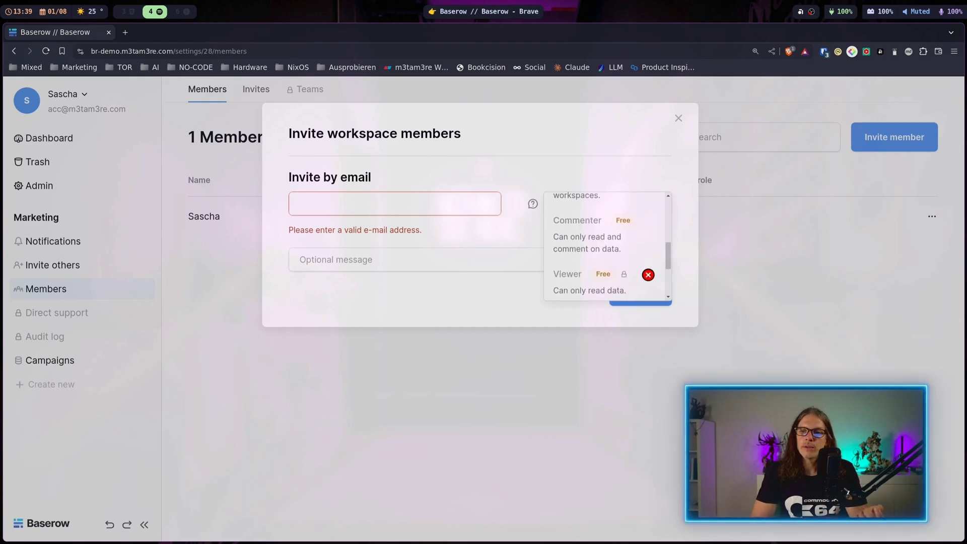
scroll(648, 247, "down", 2)
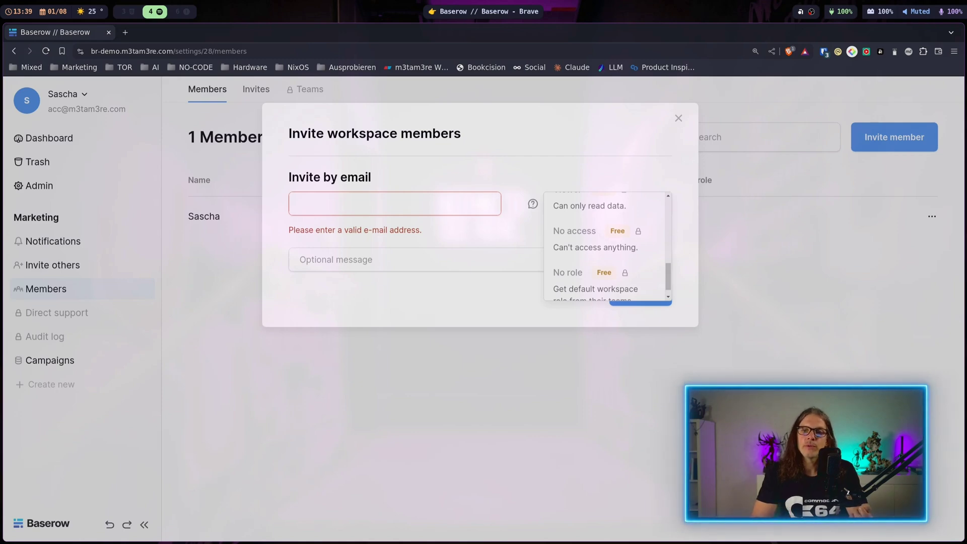
left_click(643, 235)
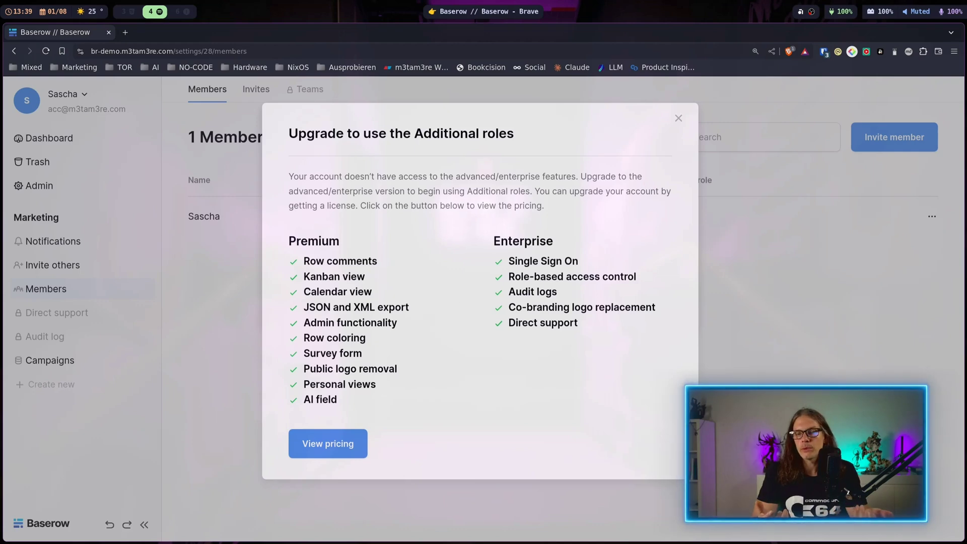
left_click(715, 126)
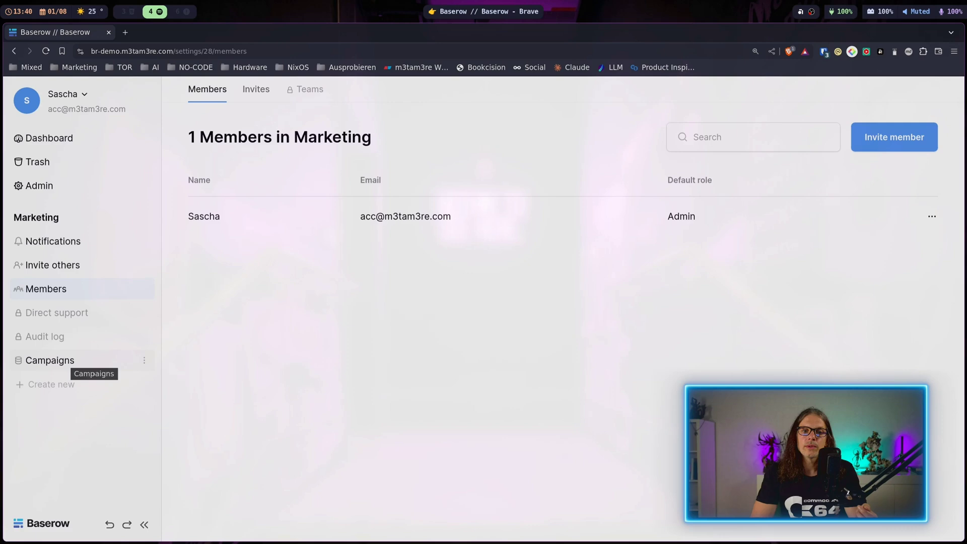
Expand the Campaigns database, view its Campaigns table and start creating a new table.
left_click(60, 363)
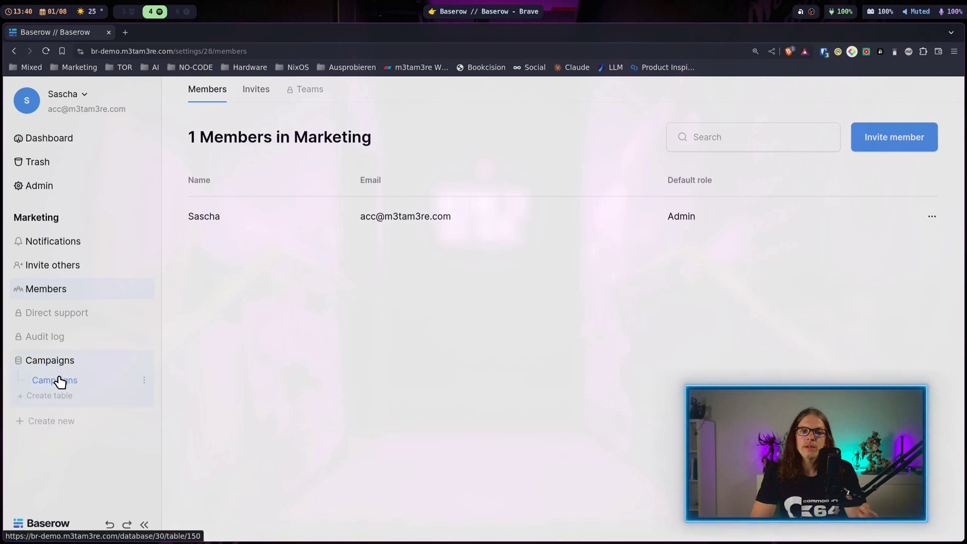
left_click(63, 386)
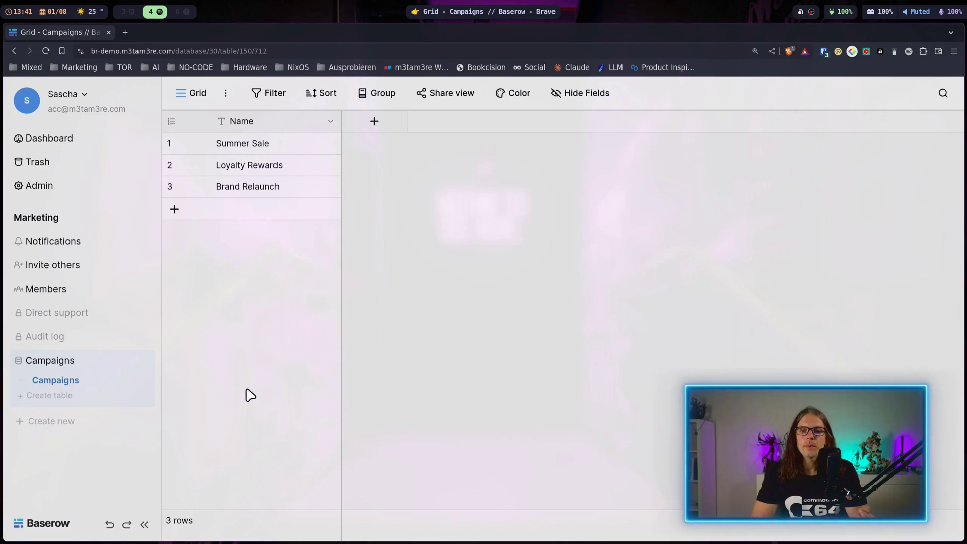
left_click(64, 396)
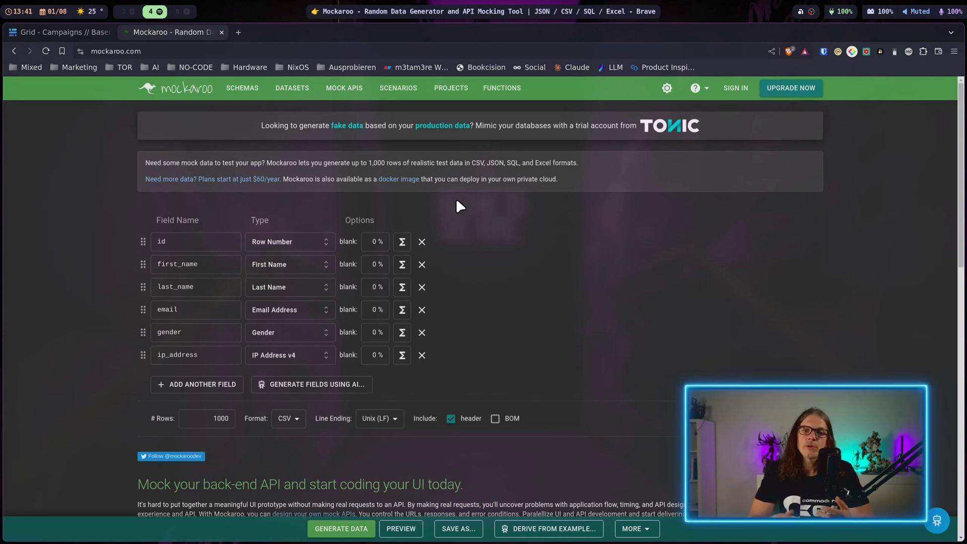
Drop the id and ip_address fields and download 200 rows as MOCK_DATA (4).csv.
left_click(422, 242)
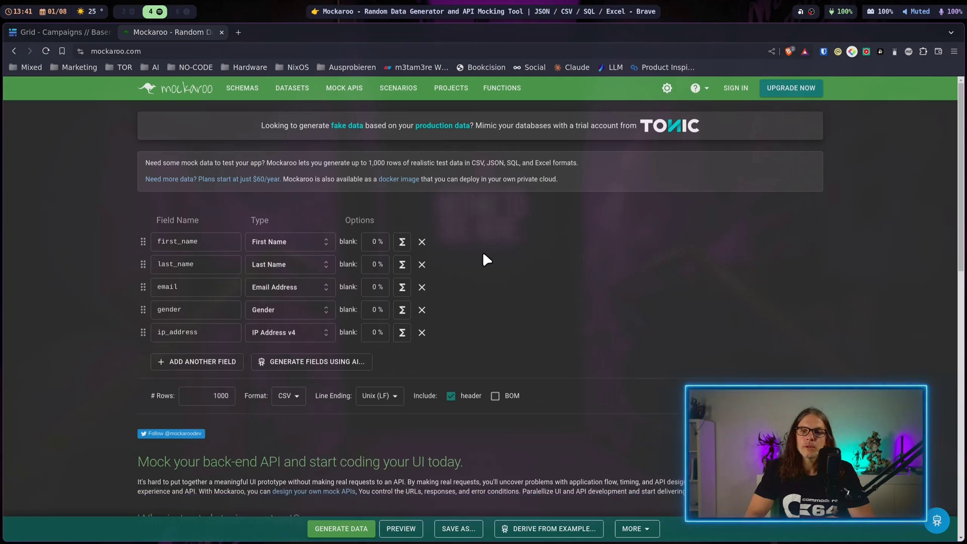
left_click(422, 332)
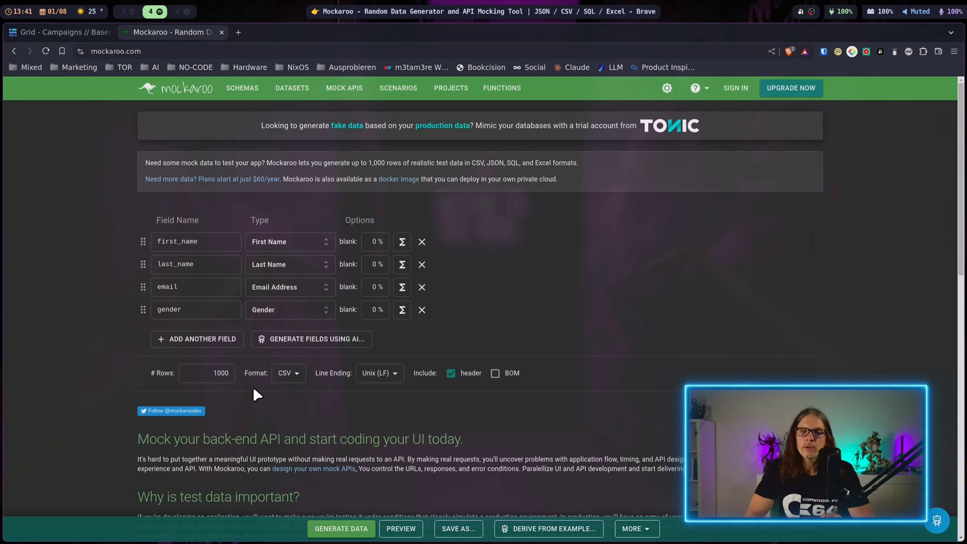
left_click(233, 373)
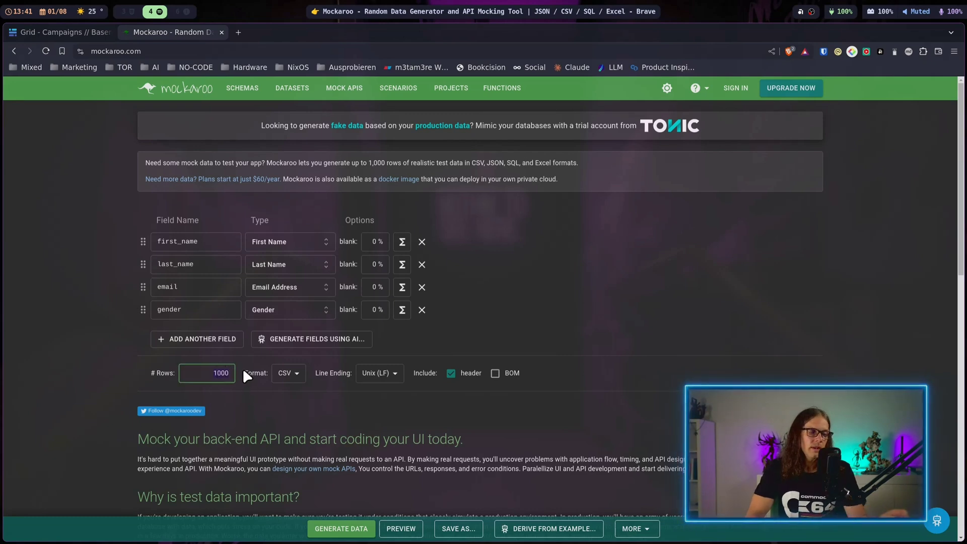
key("ctrl+a")
type("20")
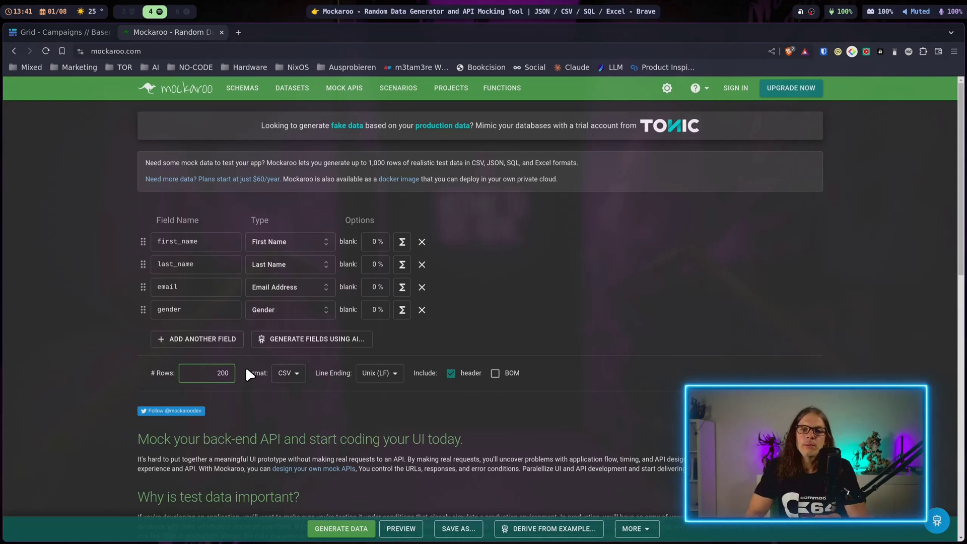
left_click(343, 527)
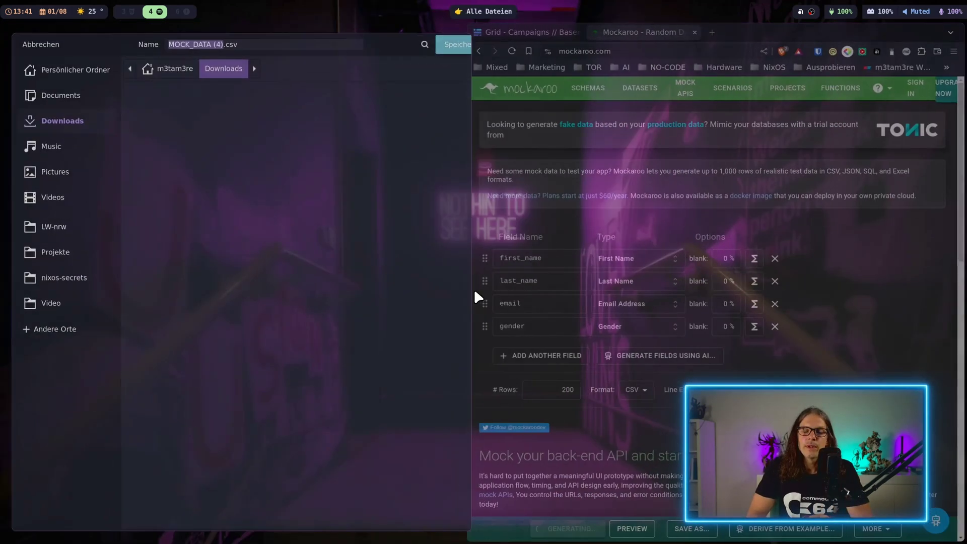
key("Return")
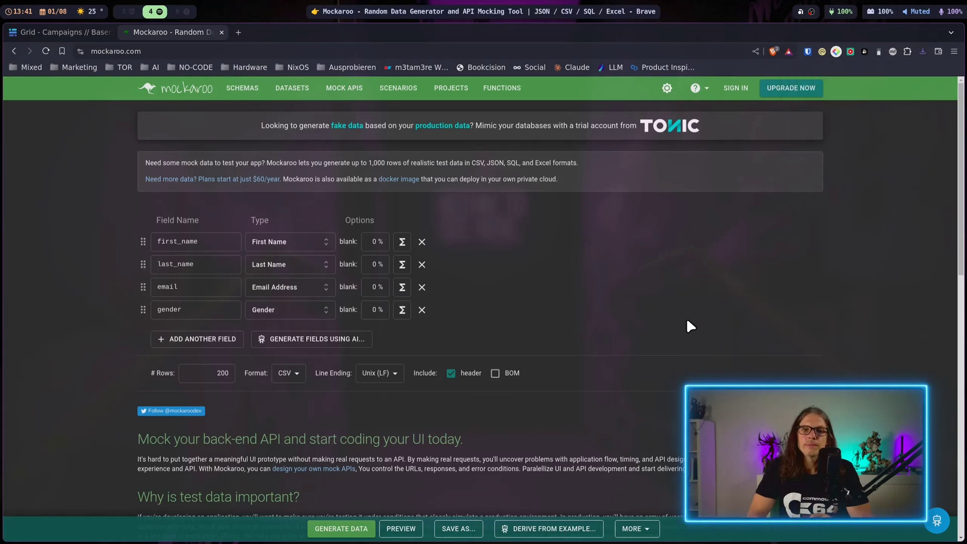
Name the new table 'Contacts' and pick MOCK_DATA (4).csv as its CSV source.
key("ctrl+shift+Tab")
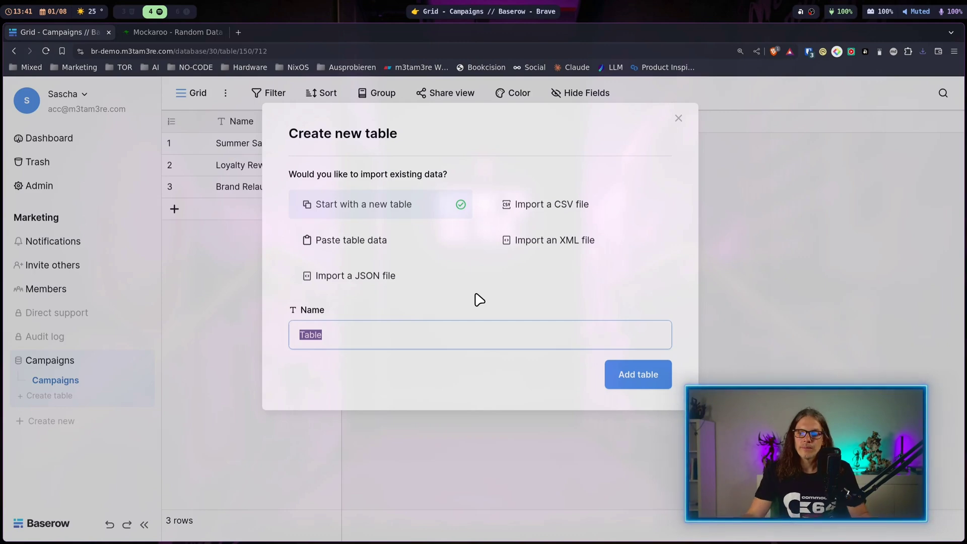
type("Contacts")
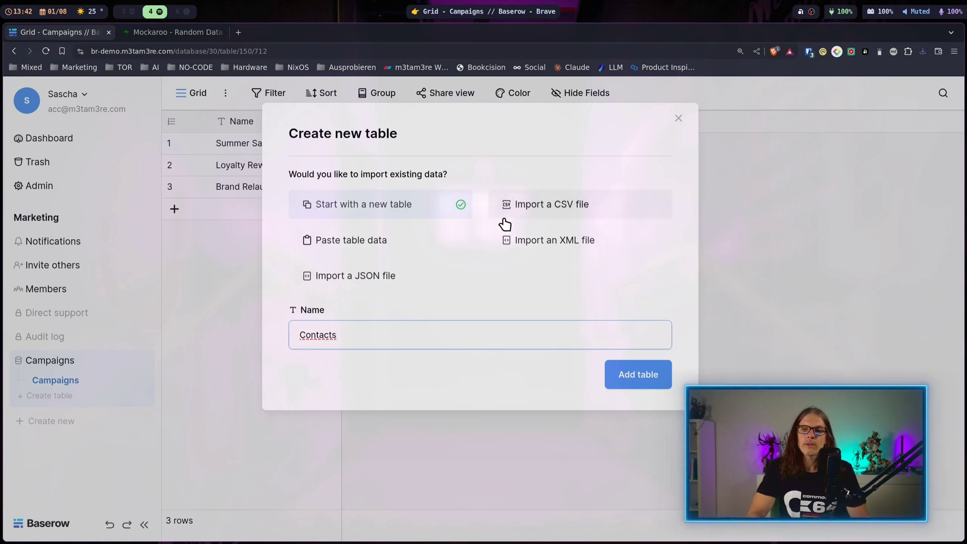
left_click(544, 207)
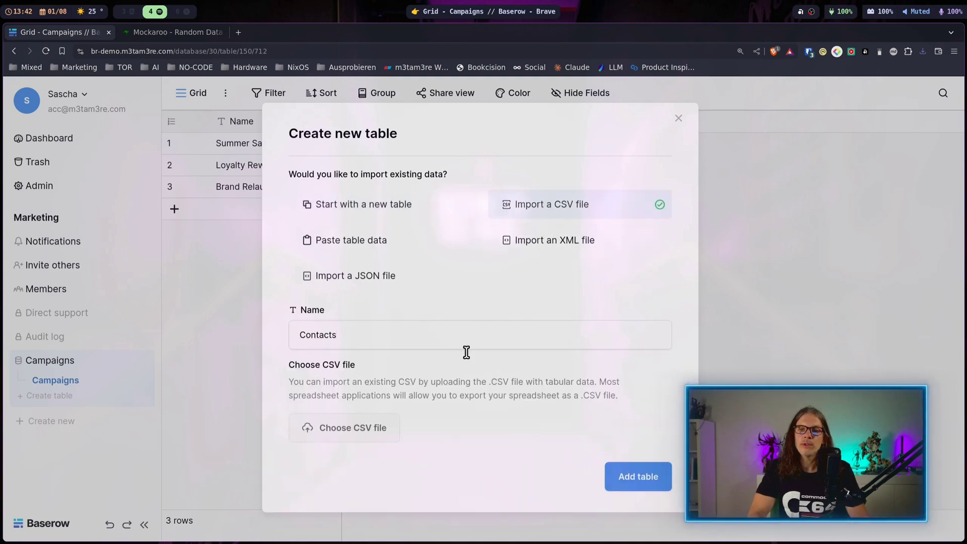
left_click(368, 430)
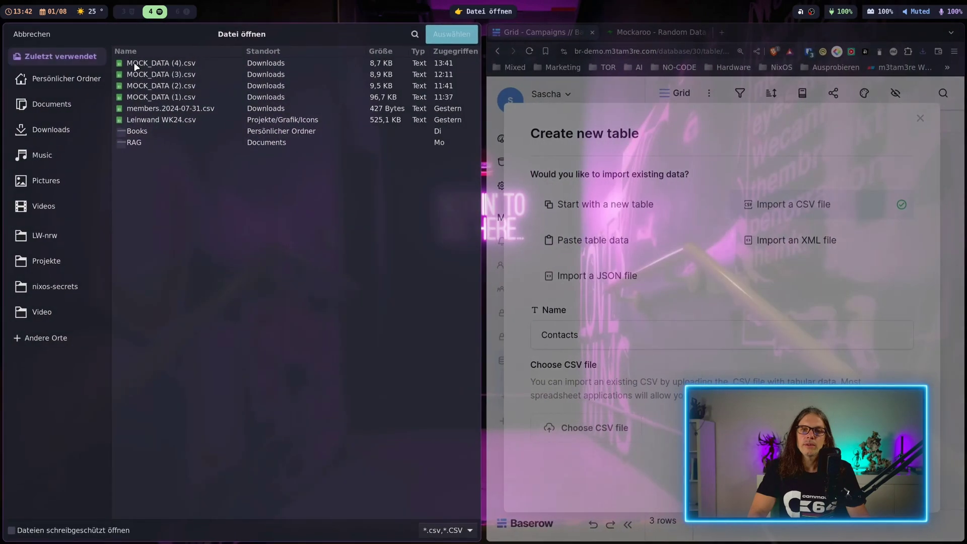
left_click(134, 63)
left_click(450, 41)
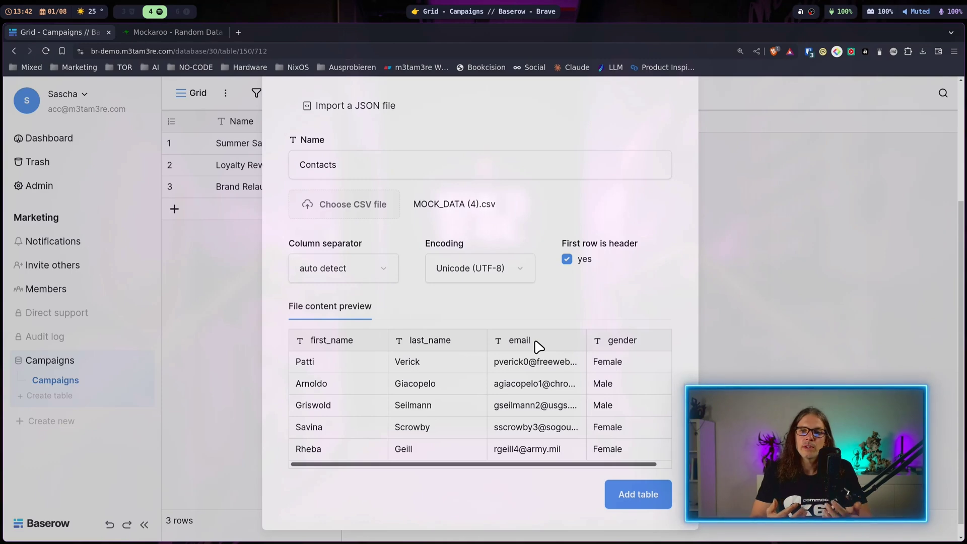
Keep auto-detected separator and UTF-8 encoding, and create the Contacts table.
left_click(372, 268)
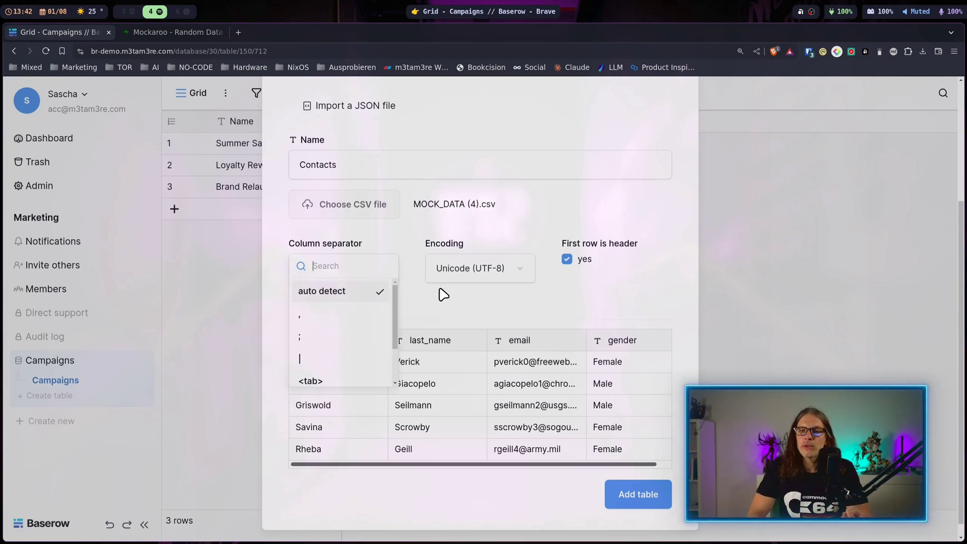
left_click(477, 284)
left_click(481, 269)
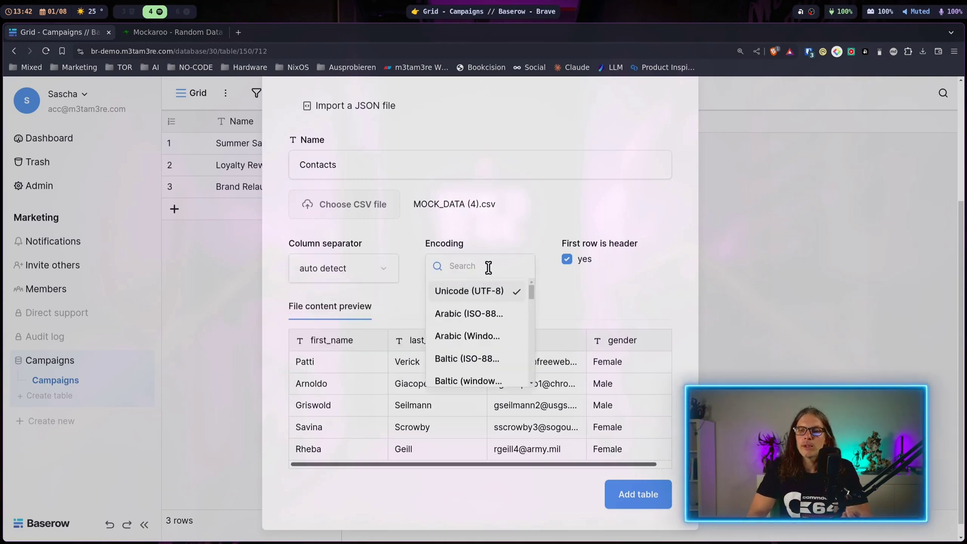
left_click(575, 295)
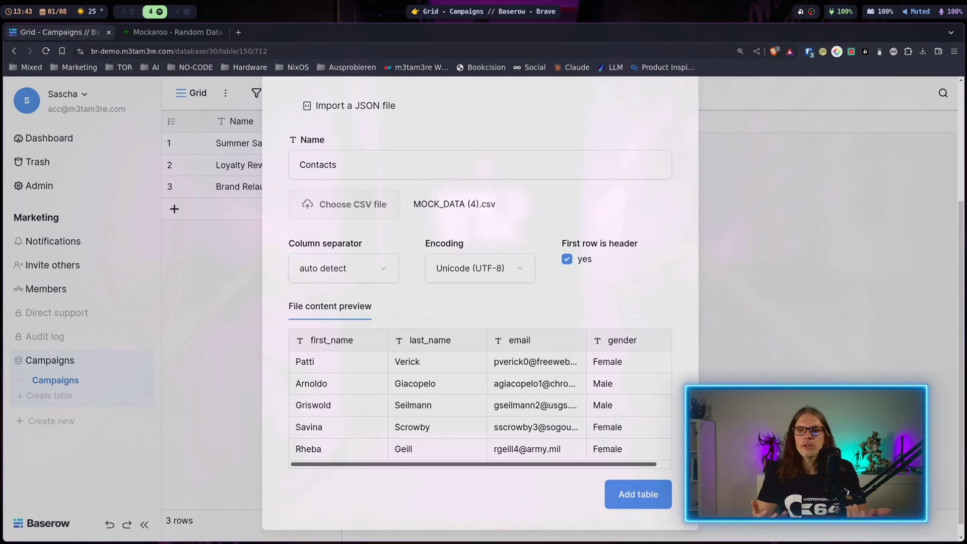
left_click(626, 492)
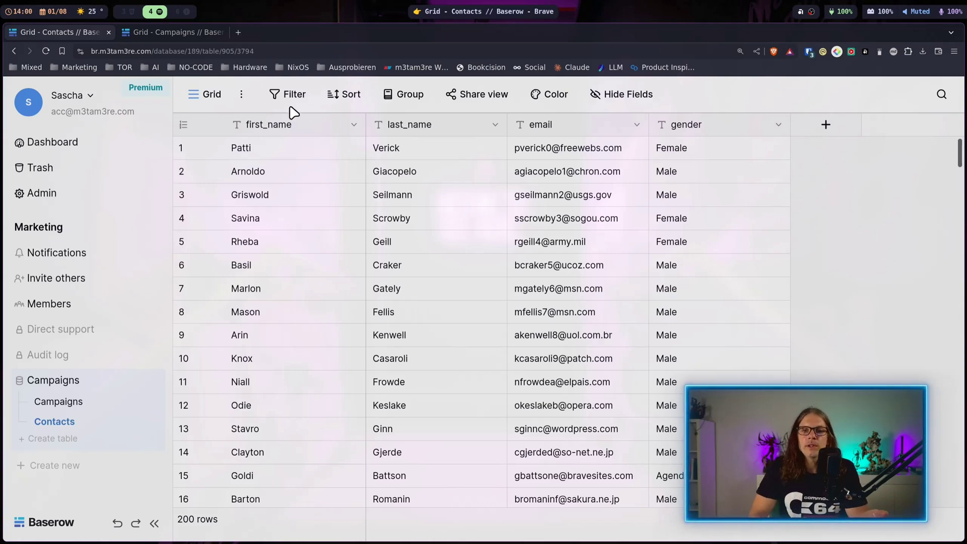
left_click(241, 96)
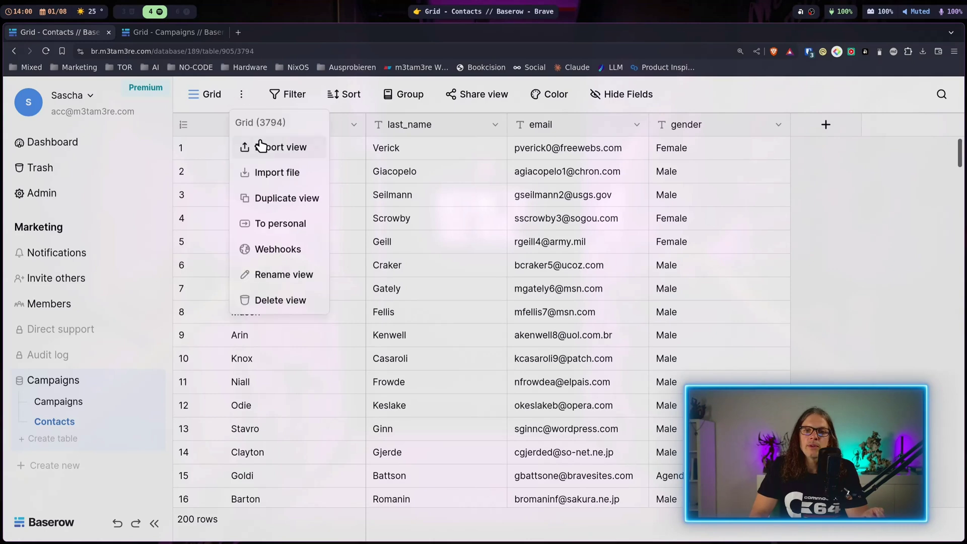
Load MOCK_DATA (4).csv into a CSV import for the Contacts table.
left_click(281, 172)
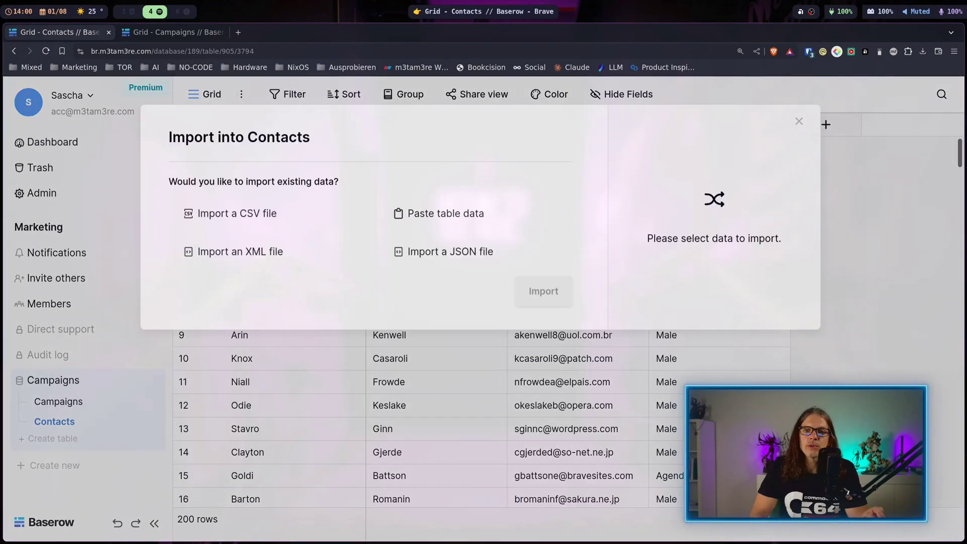
left_click(281, 213)
left_click(232, 360)
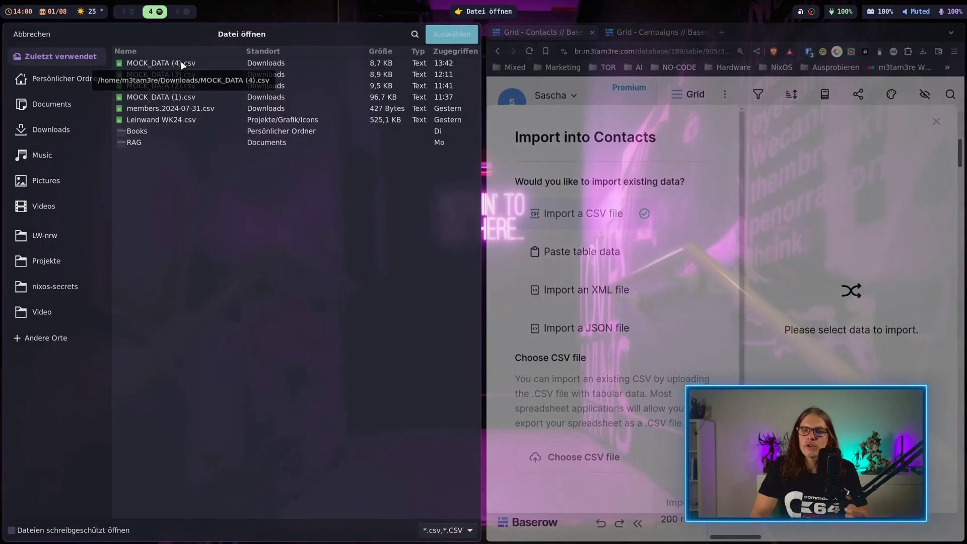
left_click(181, 65)
left_click(446, 40)
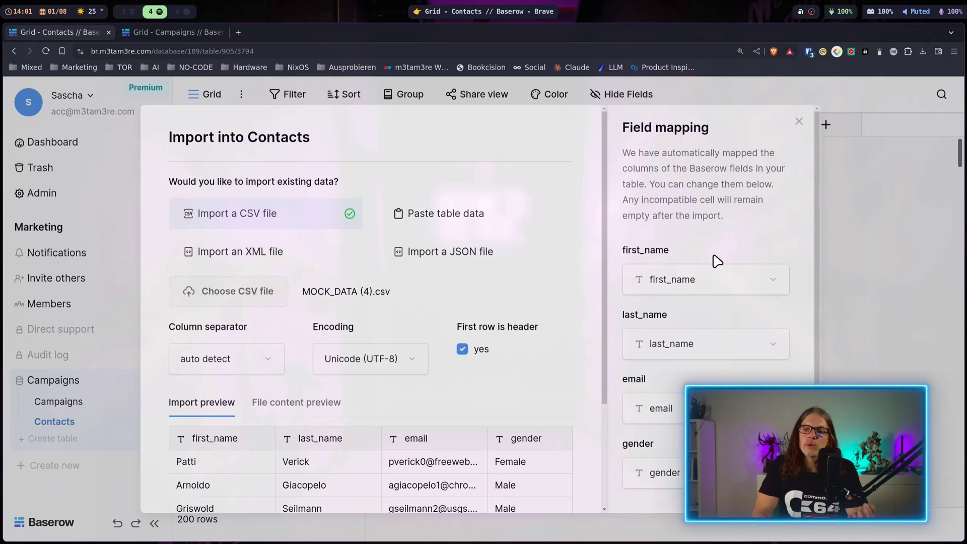
Skip the first_name field and fill last_name from the file's first_name column.
scroll(738, 210, "down", 1)
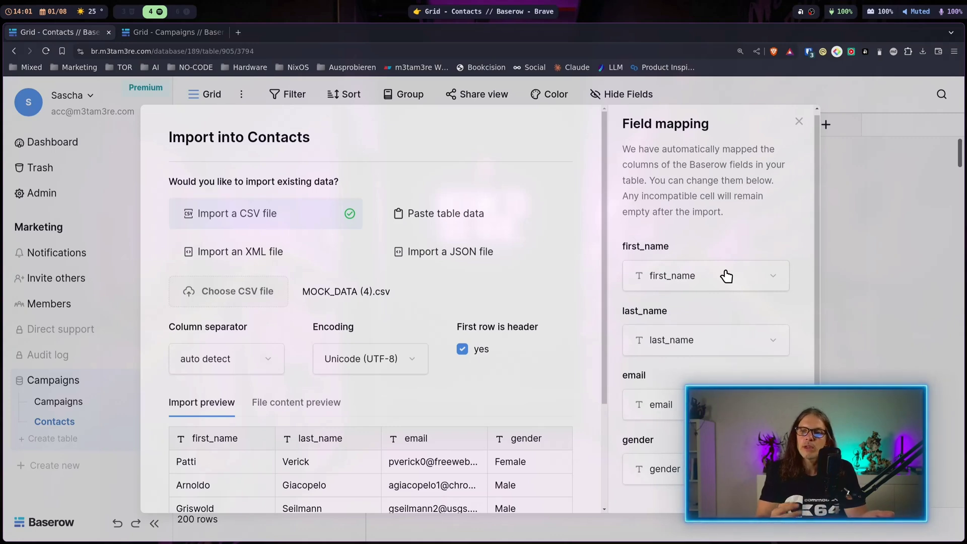
left_click(725, 270)
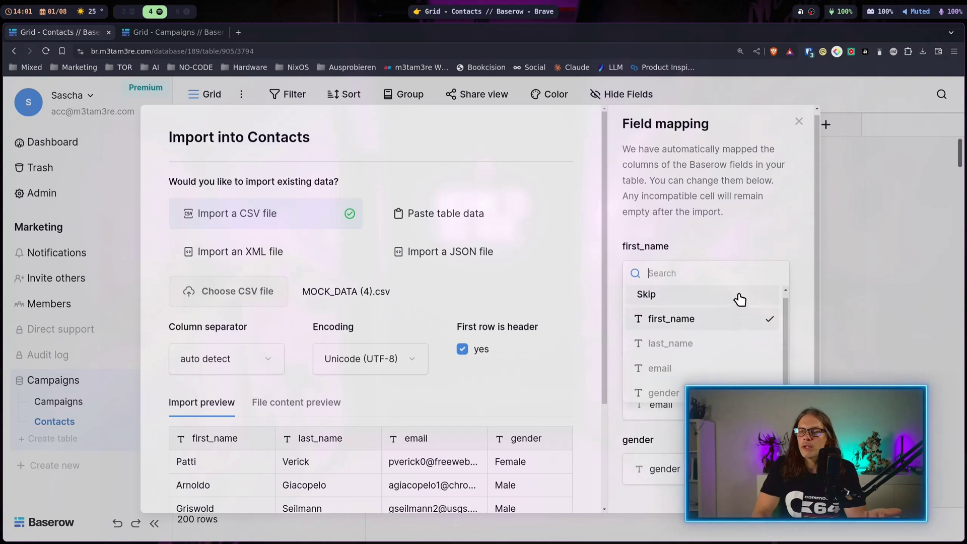
left_click(662, 297)
scroll(481, 301, "down", 2)
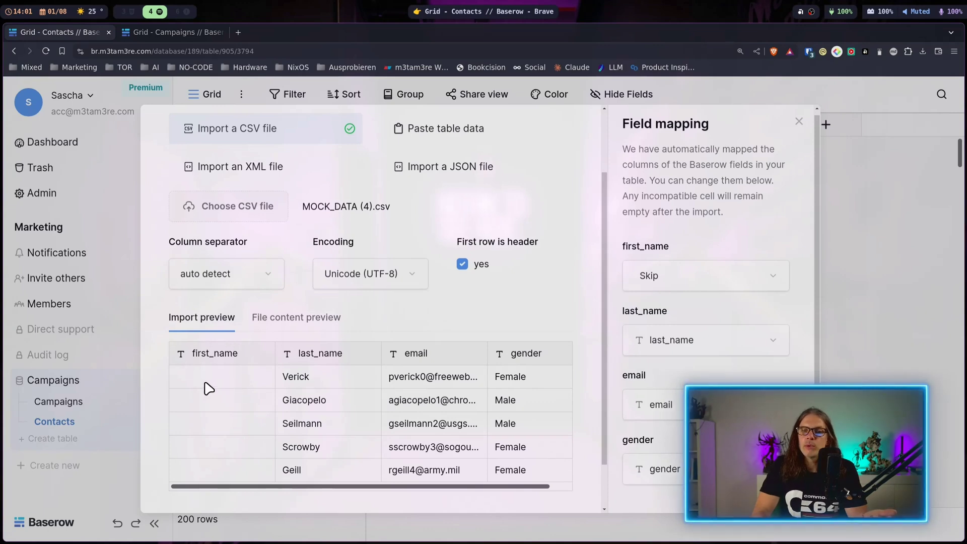
left_click(712, 341)
left_click(660, 388)
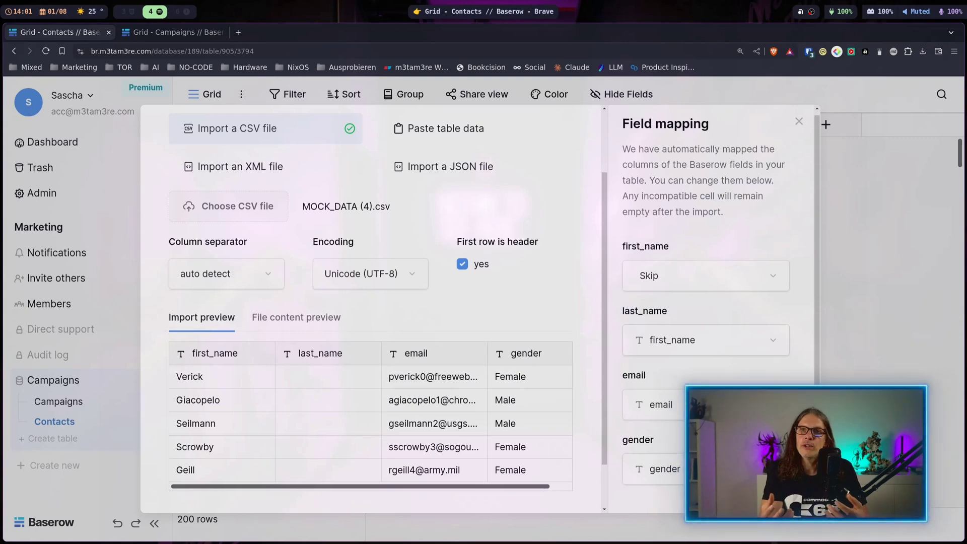
Run the import, appending rows so Contacts reaches 400 rows.
scroll(371, 302, "down", 2)
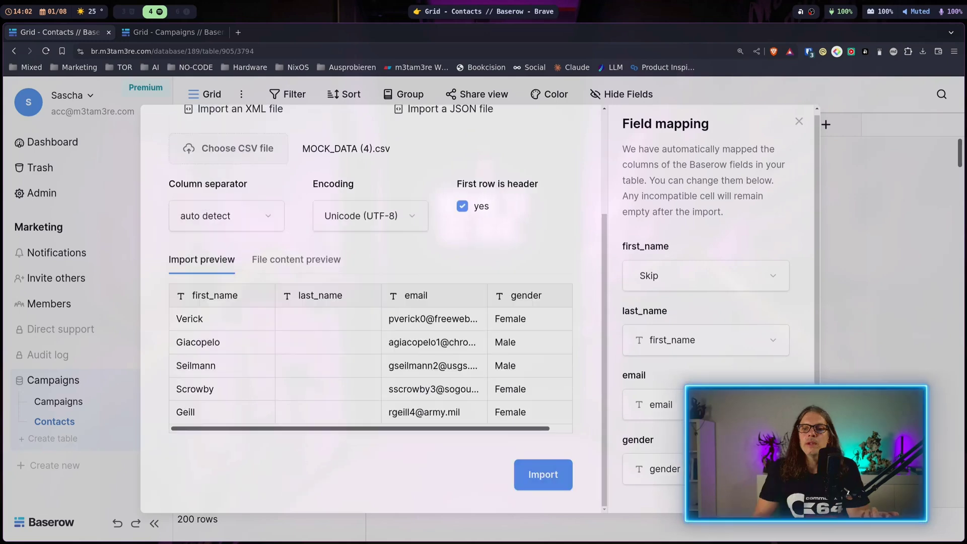
left_click(550, 462)
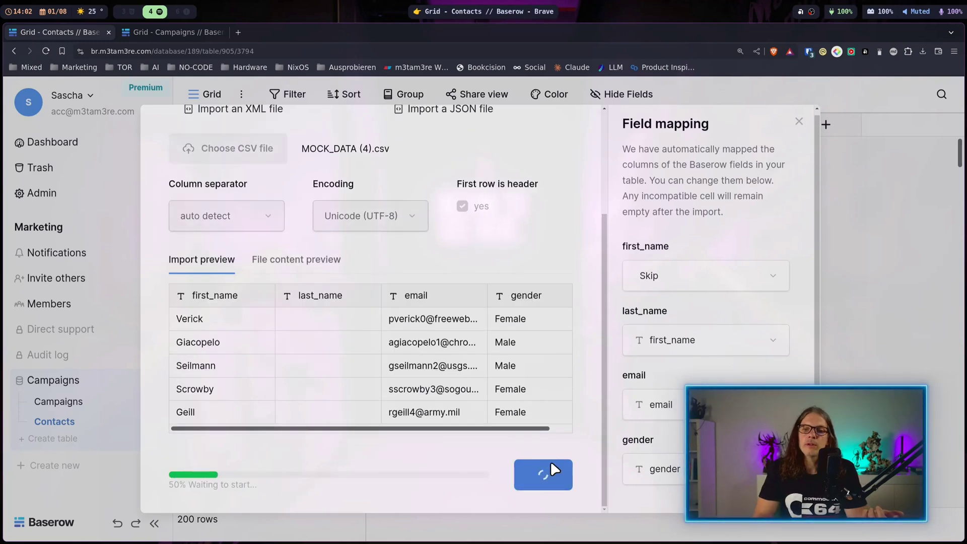
scroll(503, 353, "down", 20)
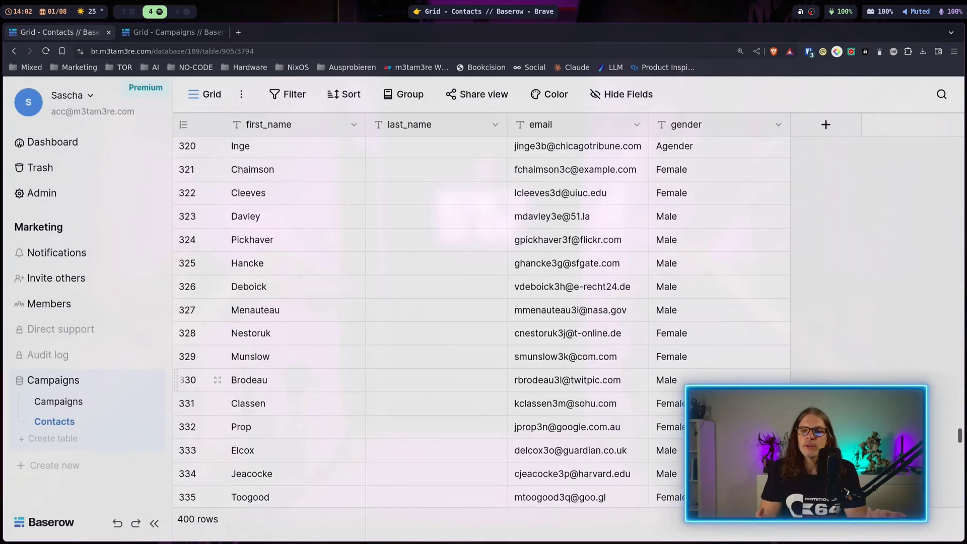
scroll(339, 383, "up", 20)
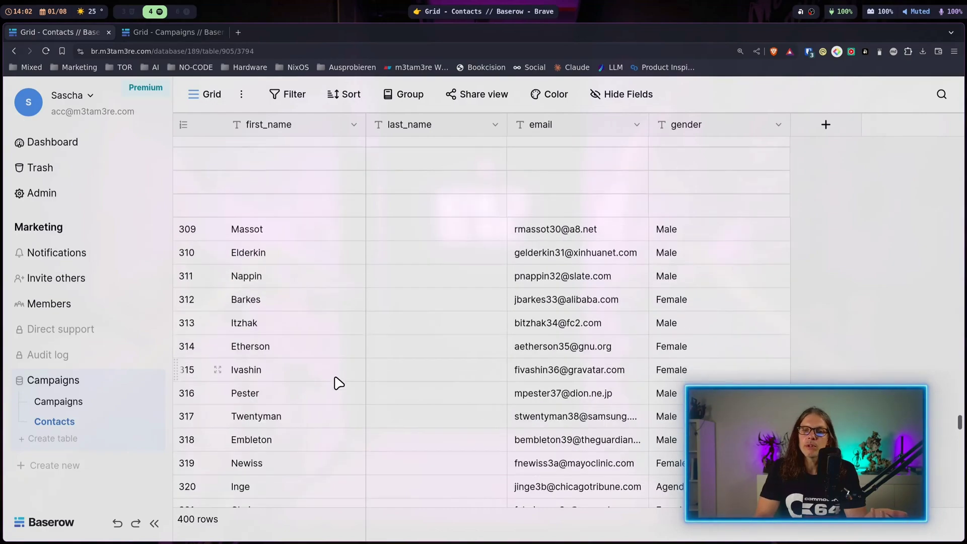
scroll(338, 382, "up", 20)
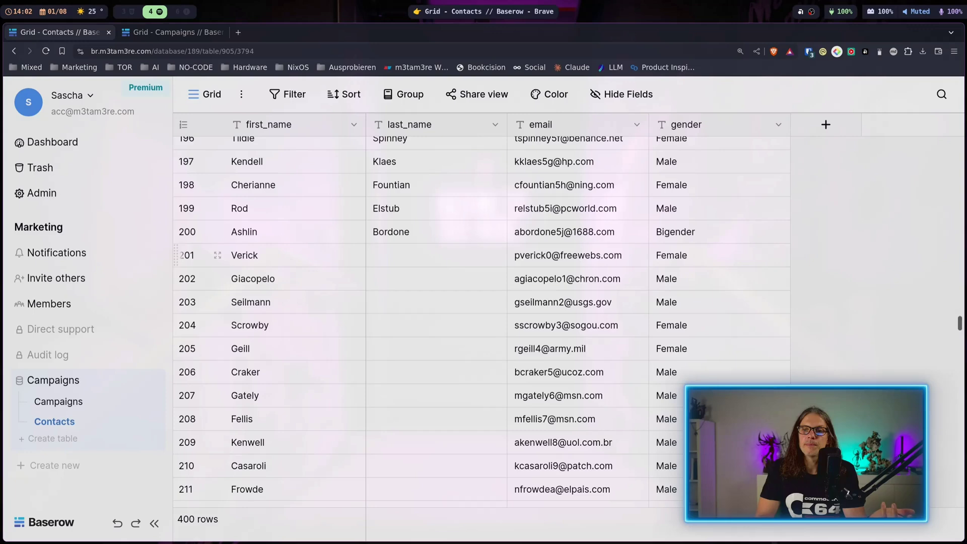
scroll(312, 218, "up", 20)
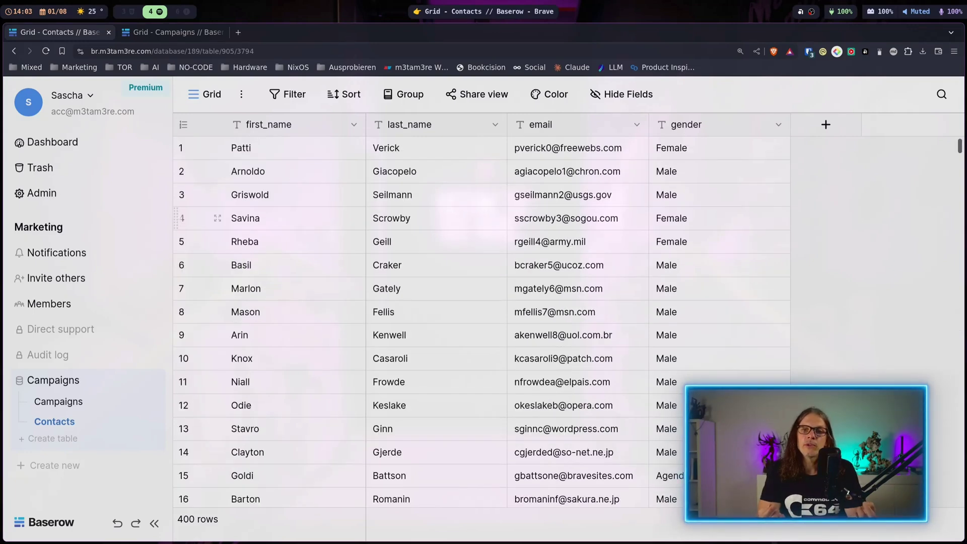
Look over the first_name field's type options and close it unchanged.
left_click(354, 125)
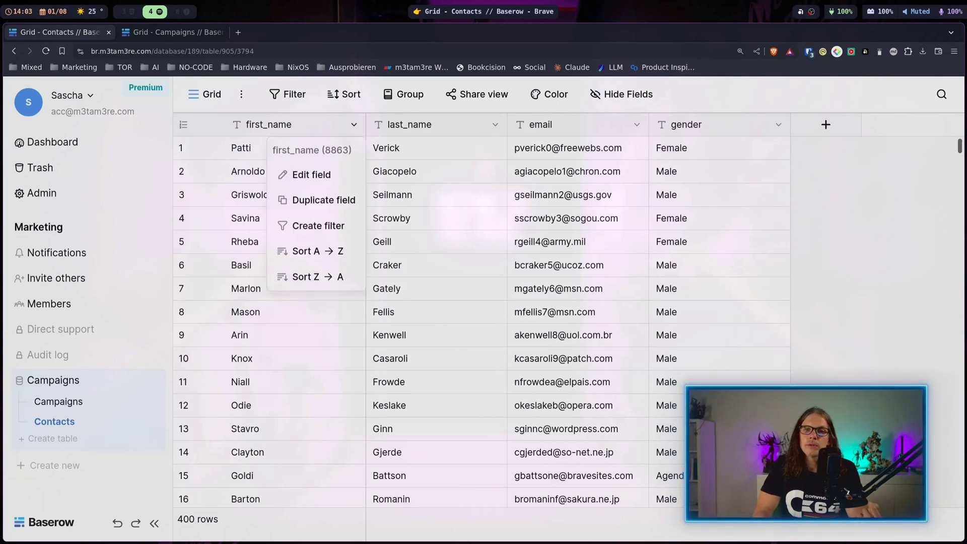
left_click(319, 176)
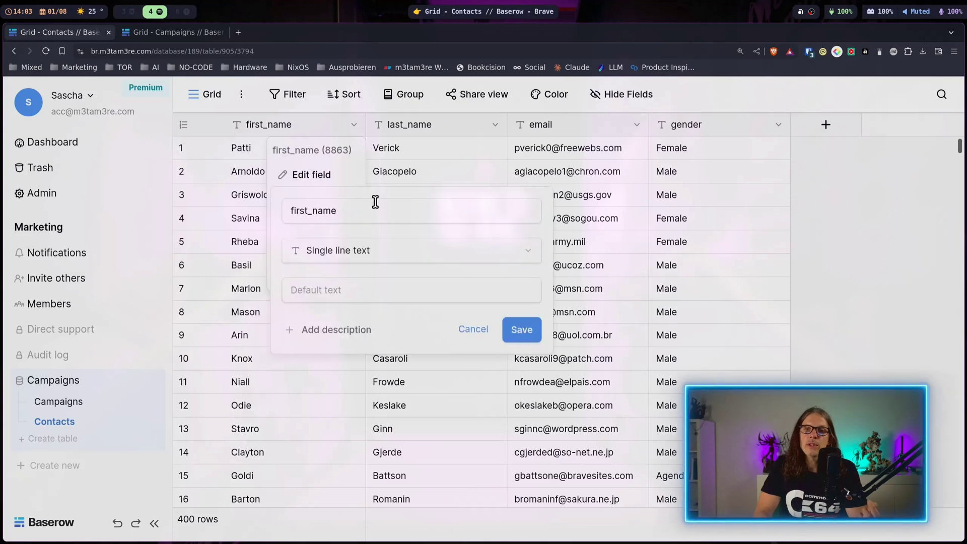
left_click(379, 246)
scroll(387, 332, "down", 5)
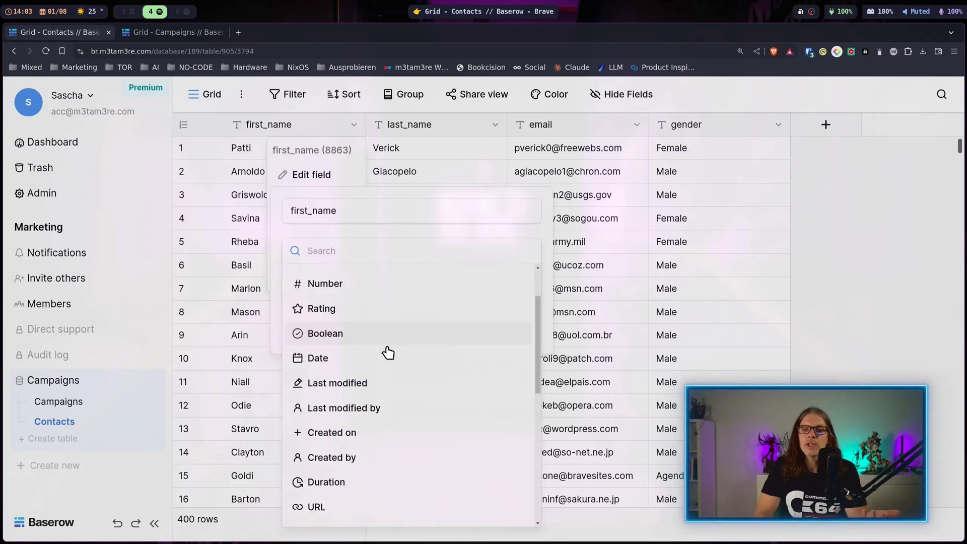
left_click(660, 133)
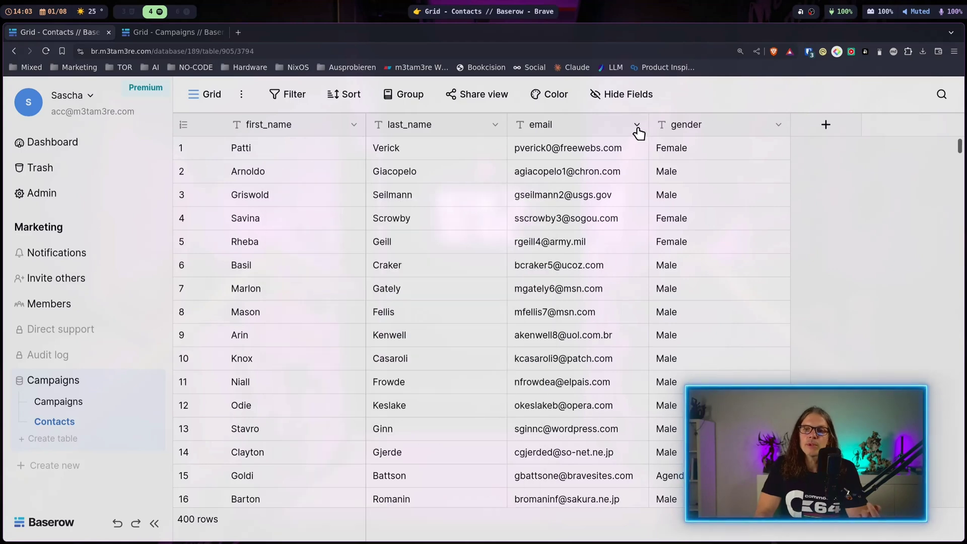
Change the email field's type to Email and save it.
left_click(637, 126)
left_click(616, 175)
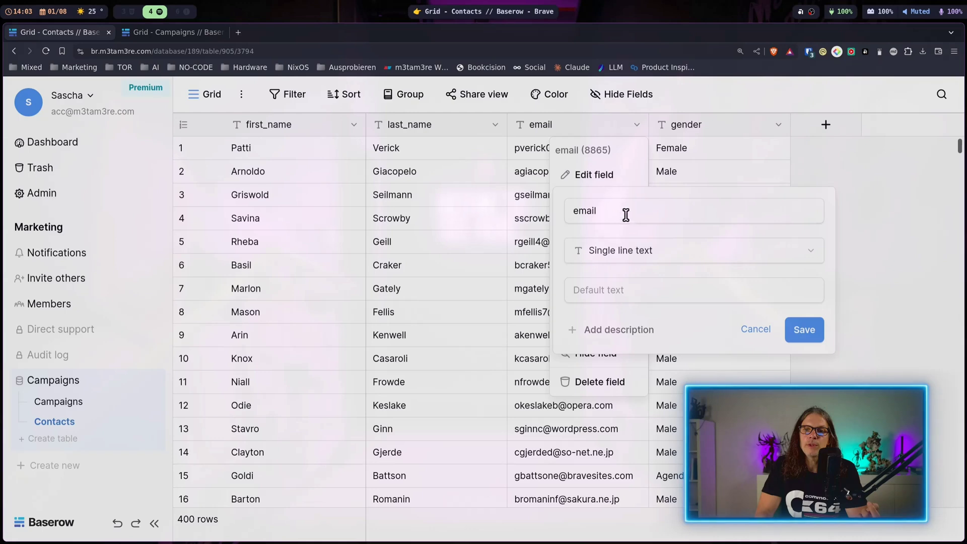
left_click(649, 247)
type("email")
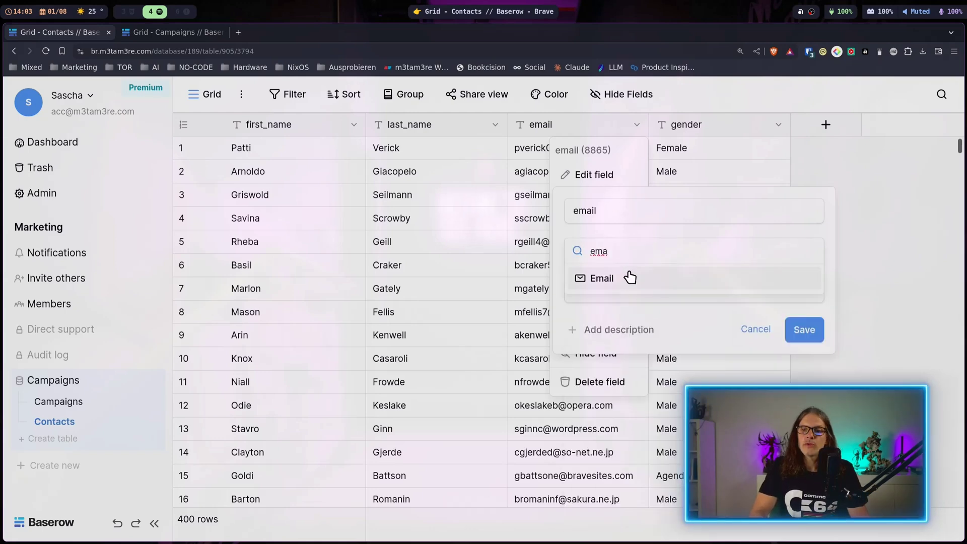
left_click(620, 281)
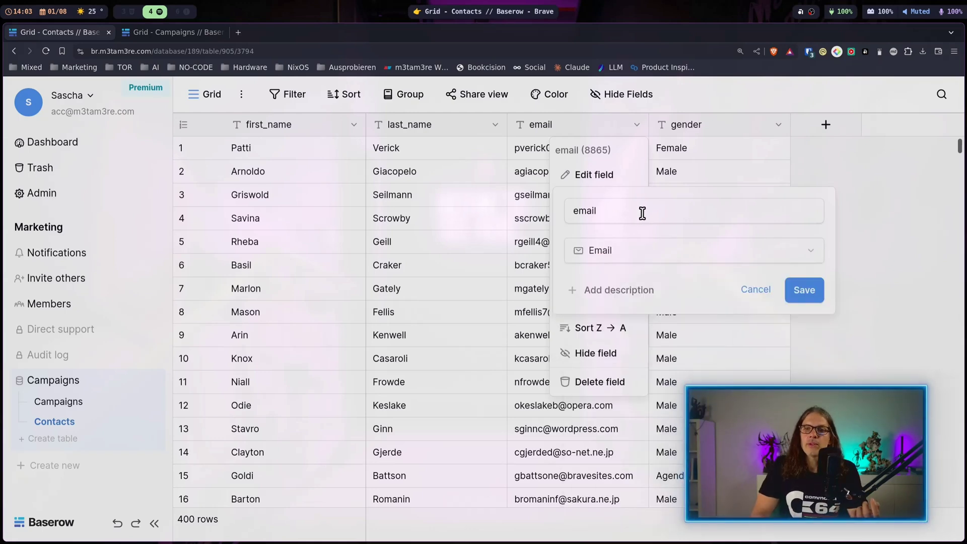
left_click(808, 296)
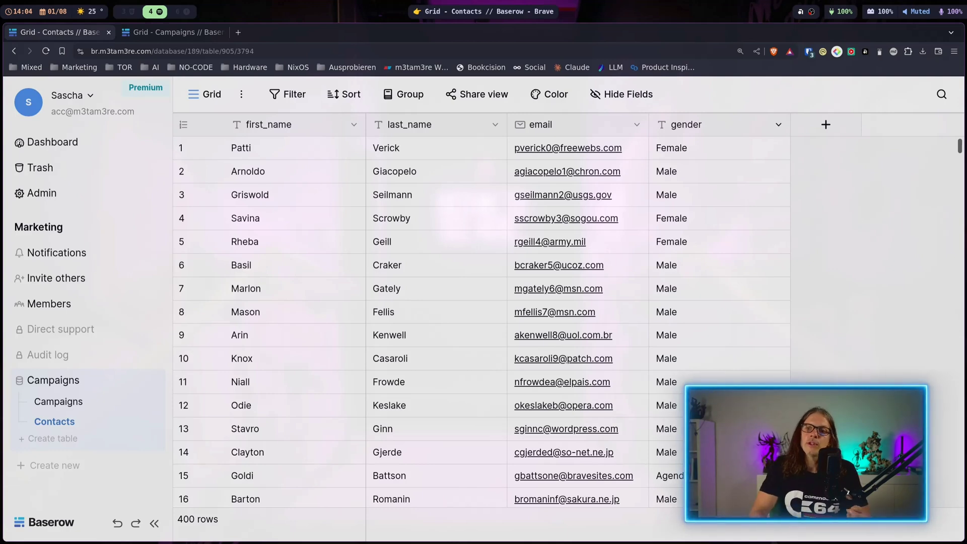
Convert the gender field to Single select, keeping the Non-binary option red.
left_click(779, 126)
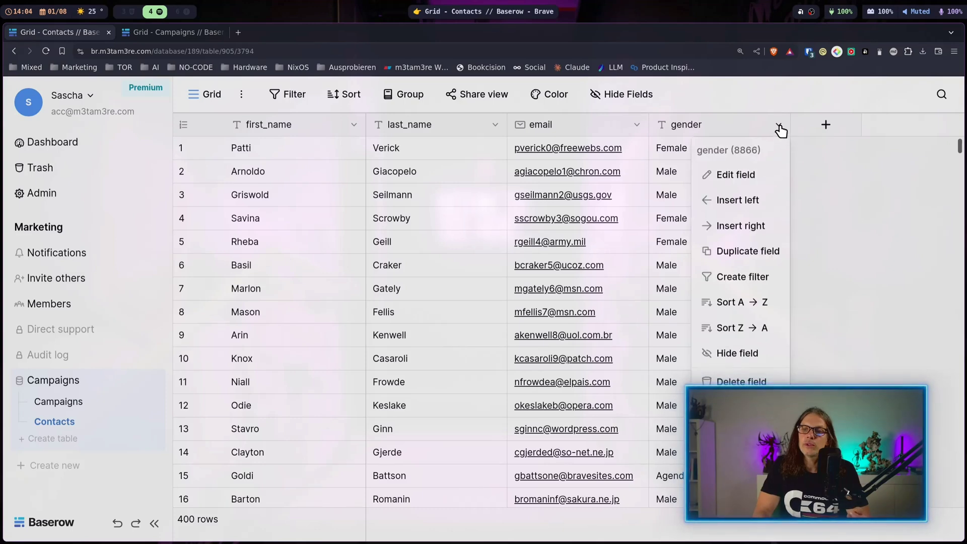
left_click(747, 174)
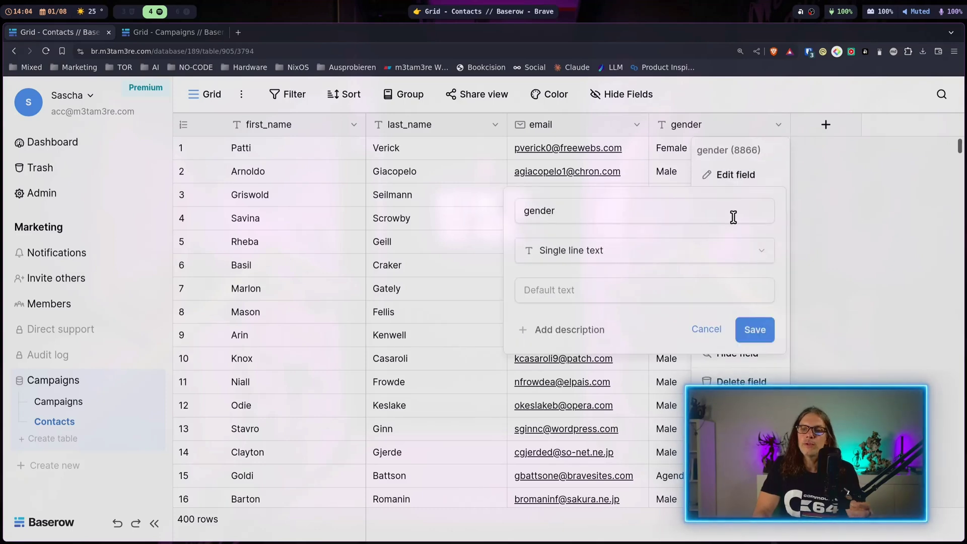
left_click(733, 261)
type("se")
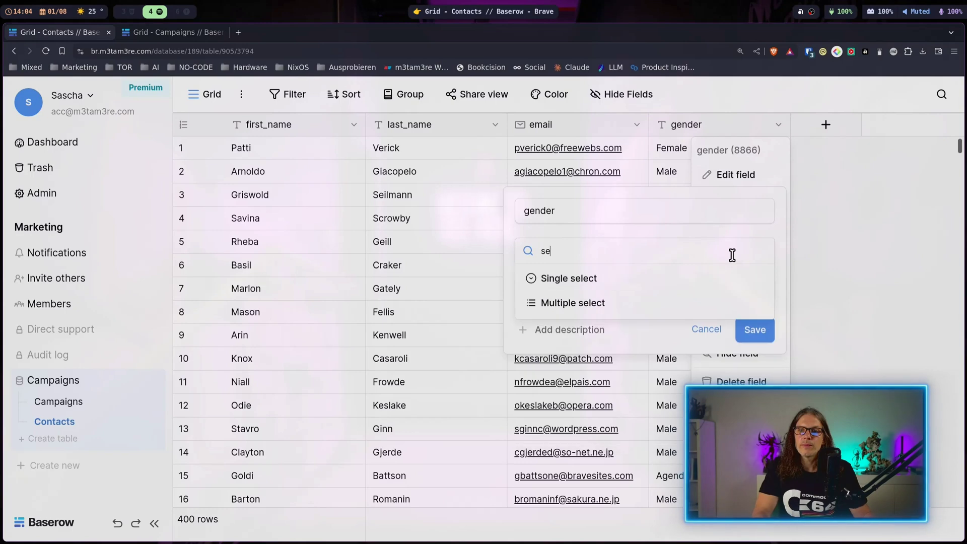
left_click(650, 284)
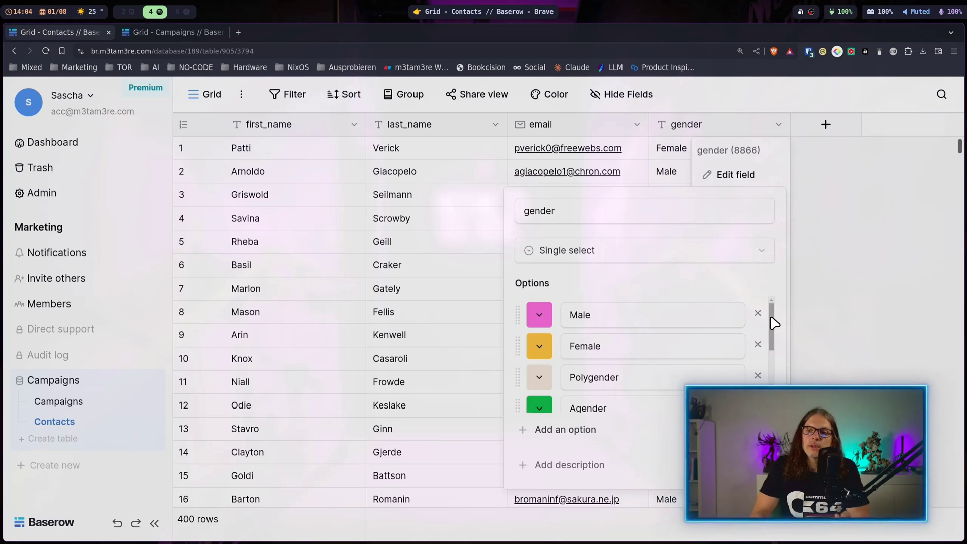
left_click_drag(772, 322, 783, 381)
left_click(538, 381)
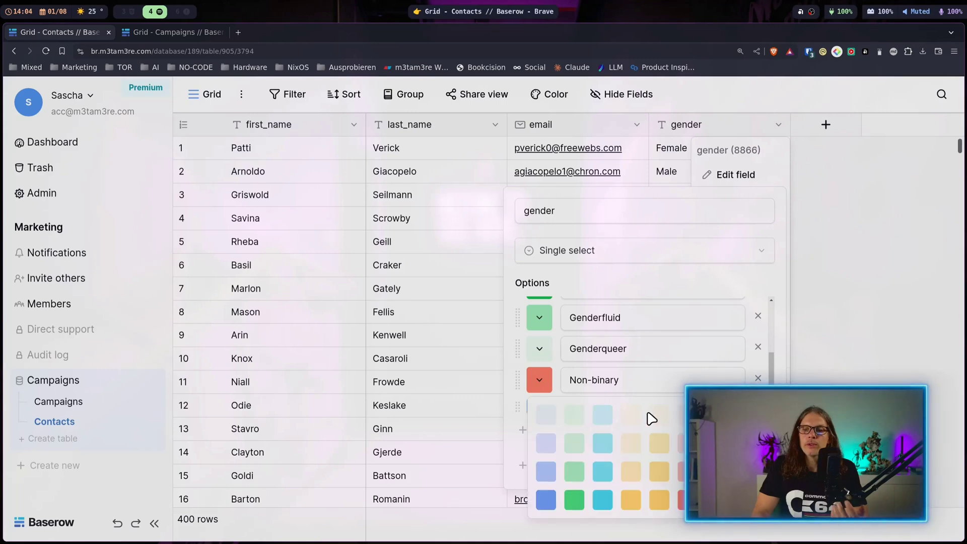
left_click(707, 284)
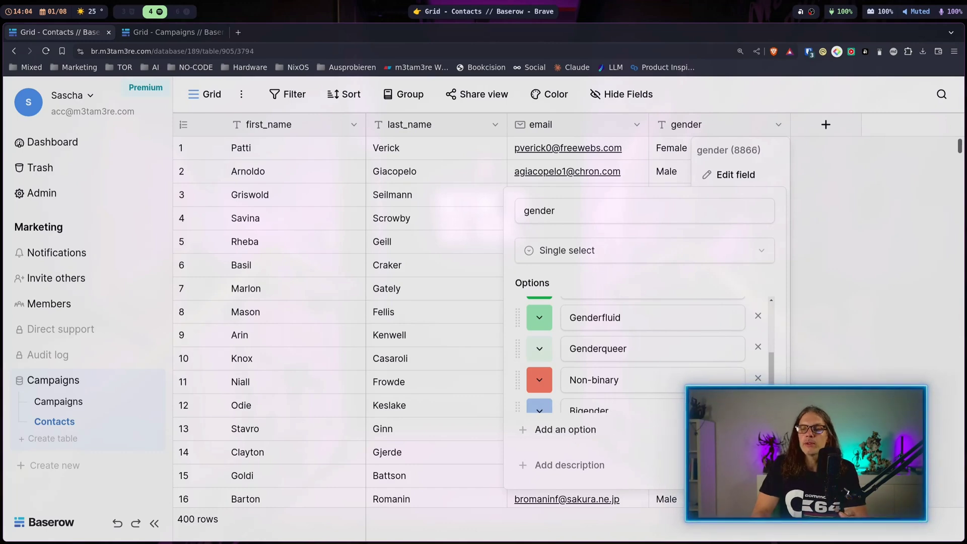
left_click(750, 465)
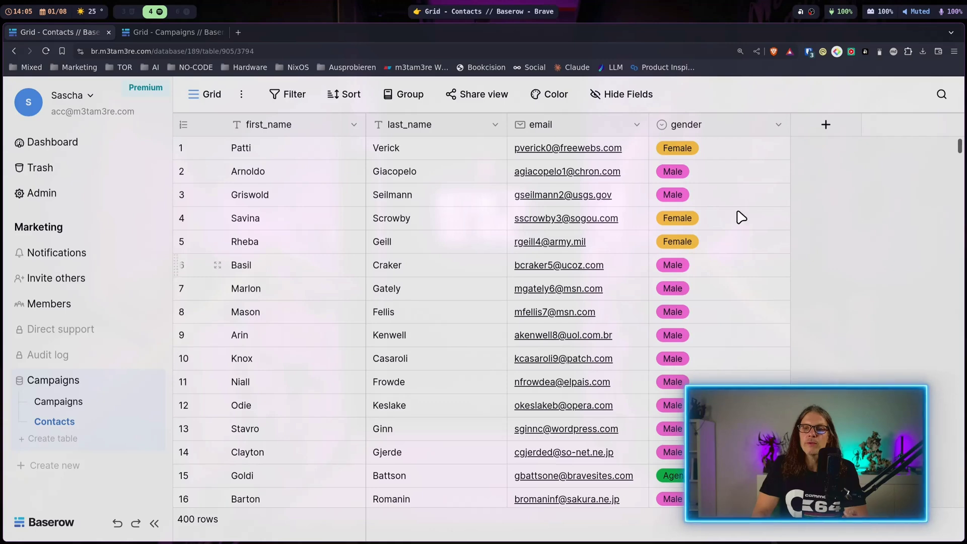
Set row 1's gender to Non-binary.
scroll(725, 211, "down", 10)
scroll(727, 255, "up", 10)
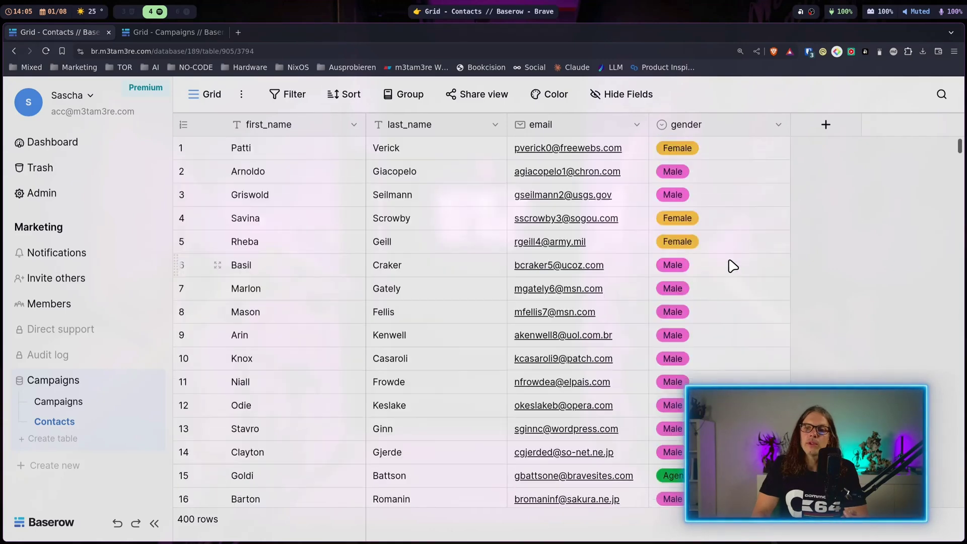
left_click(739, 155)
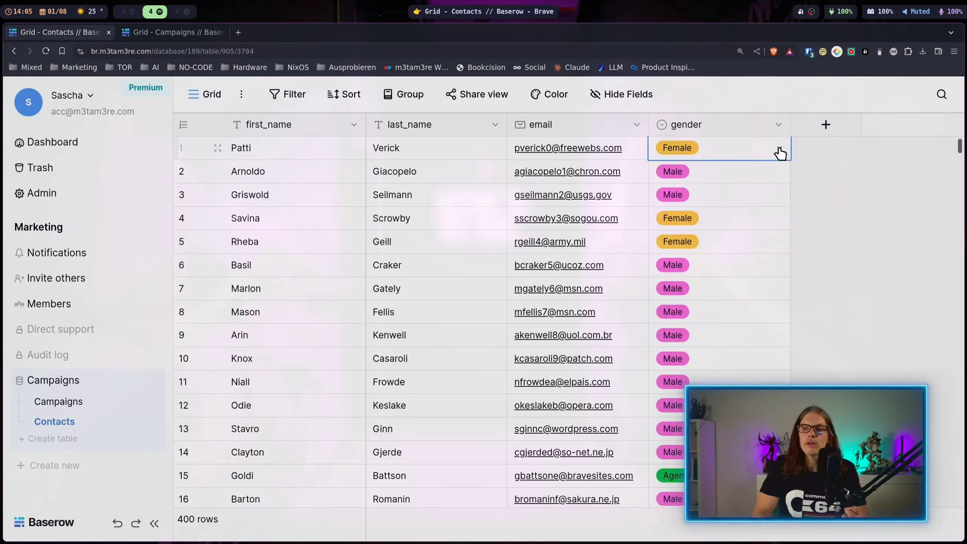
left_click(779, 151)
scroll(762, 227, "down", 3)
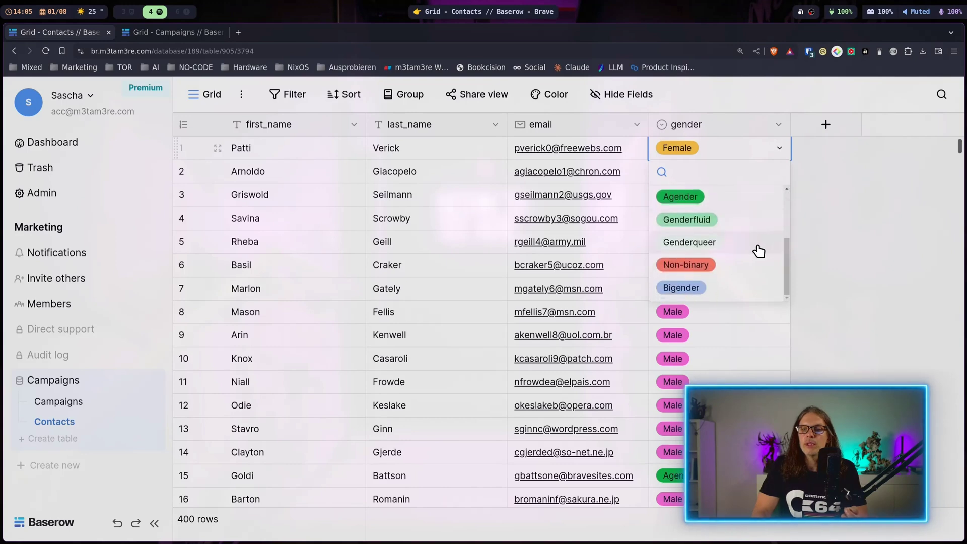
scroll(756, 251, "up", 2)
scroll(757, 250, "down", 2)
left_click(751, 272)
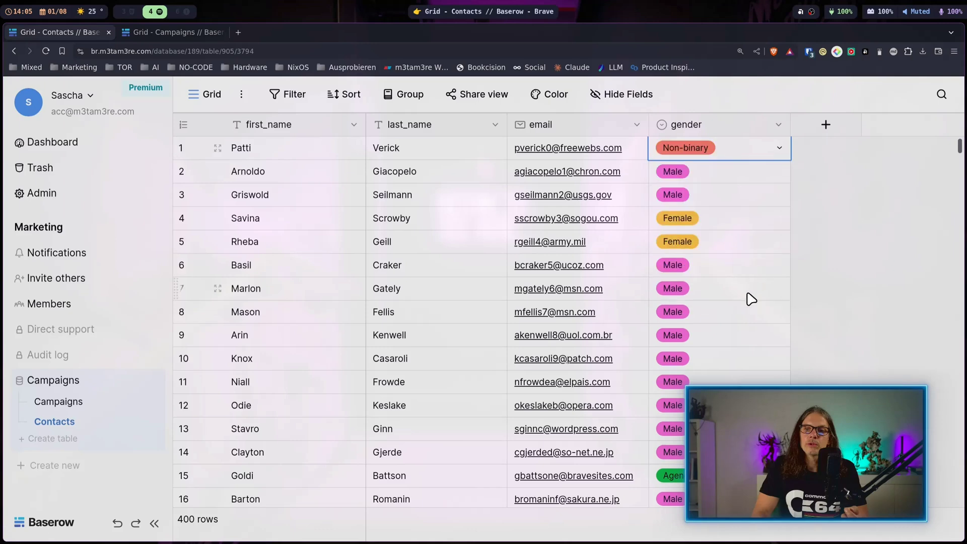
left_click(756, 366)
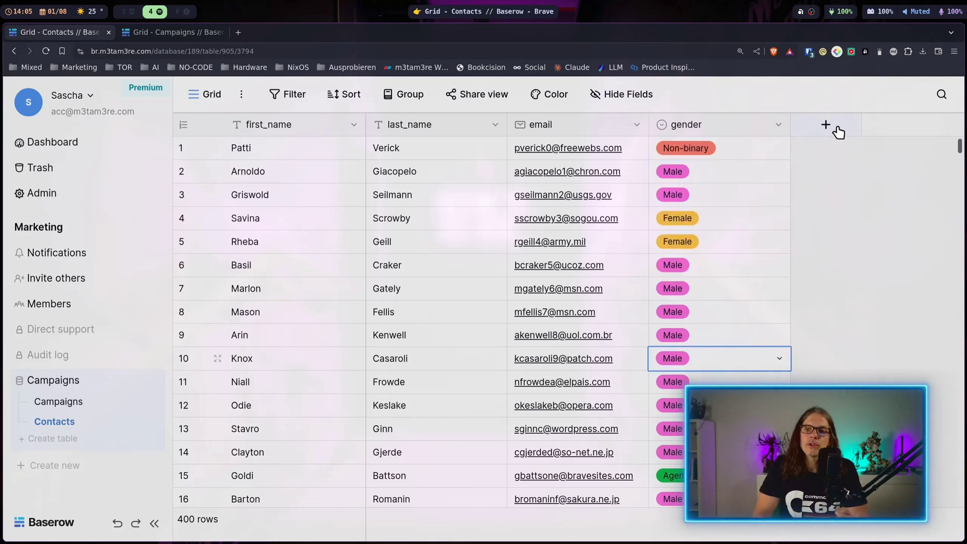
Create a Rating field using the star symbol.
left_click(825, 125)
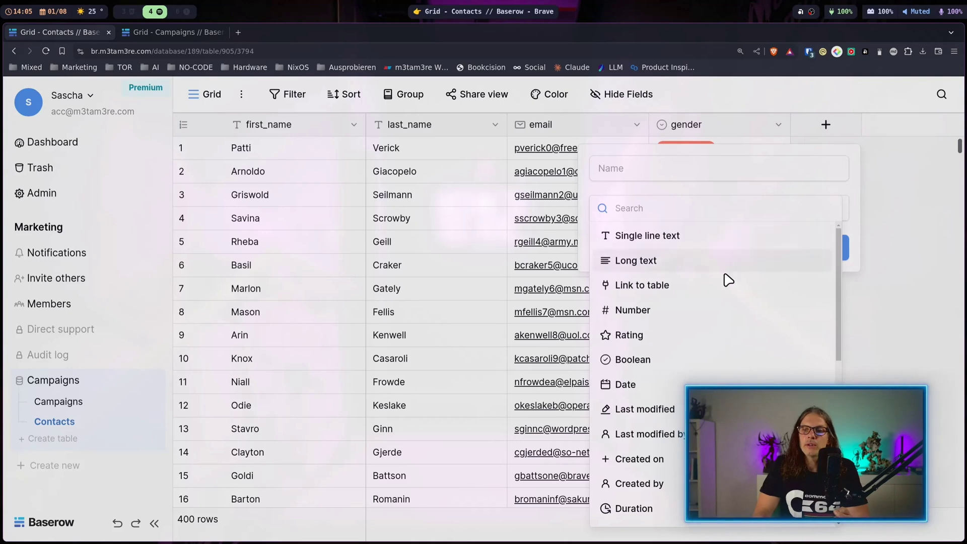
left_click(705, 341)
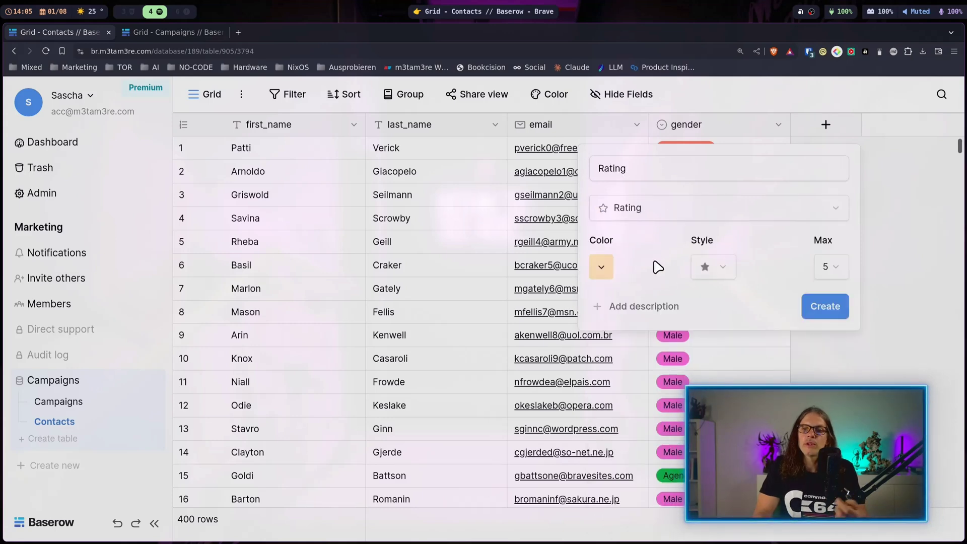
left_click(732, 273)
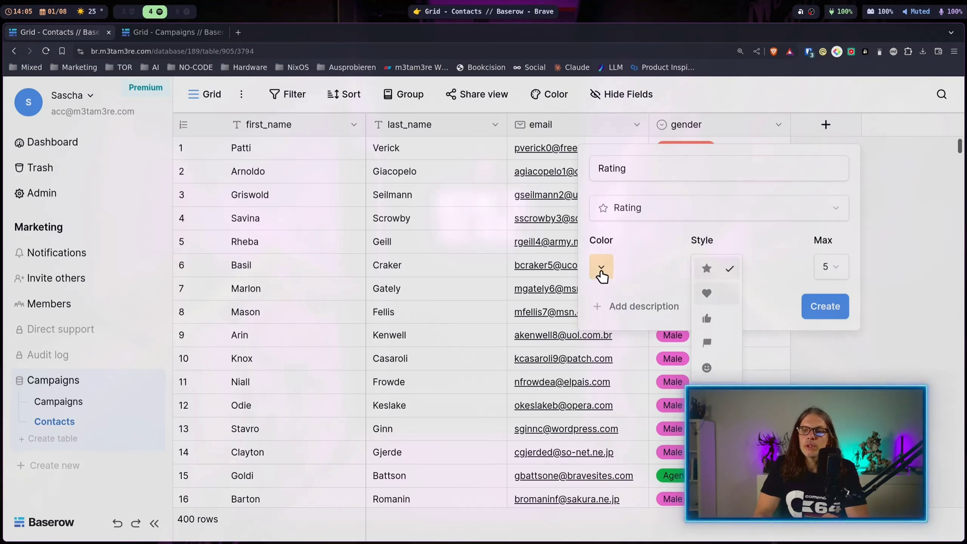
left_click(755, 304)
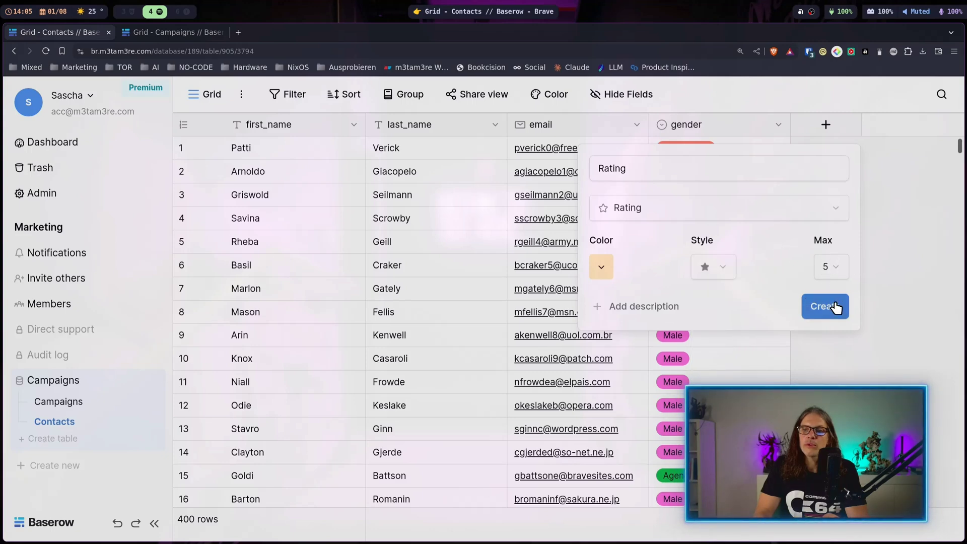
left_click(833, 305)
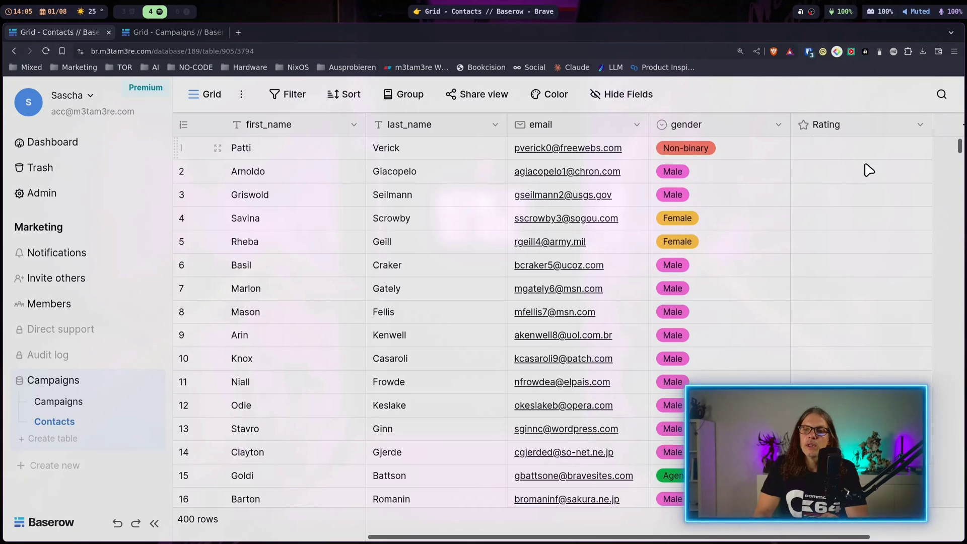
Rate row 2 four stars and row 4 five stars.
left_click(881, 167)
left_click(854, 172)
left_click(879, 229)
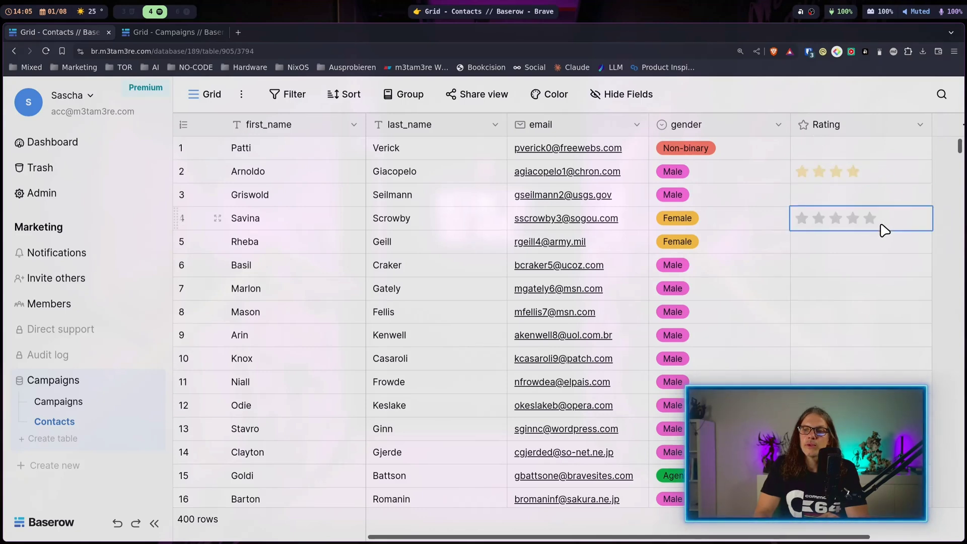
left_click(871, 221)
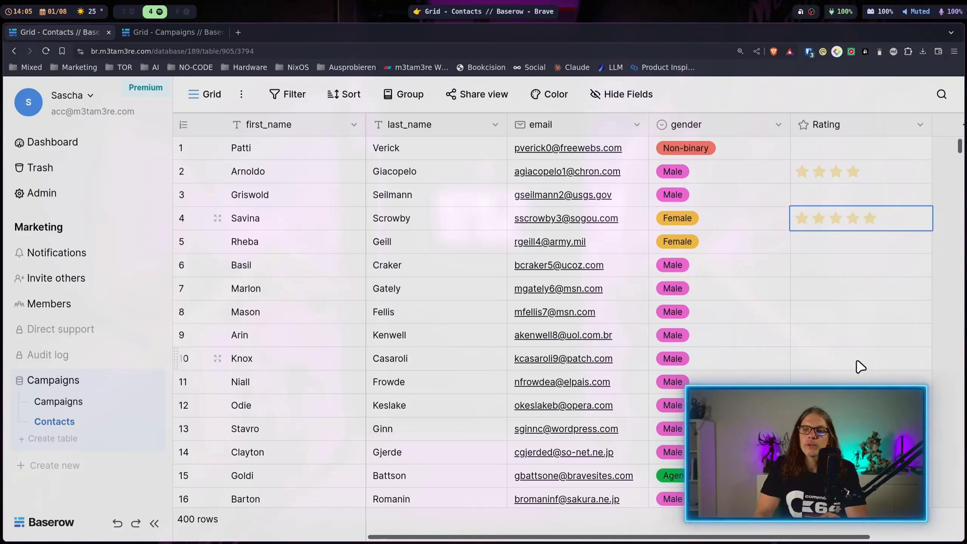
Drag the Rating column between email and gender, undoing a drop before last_name.
left_click(638, 125)
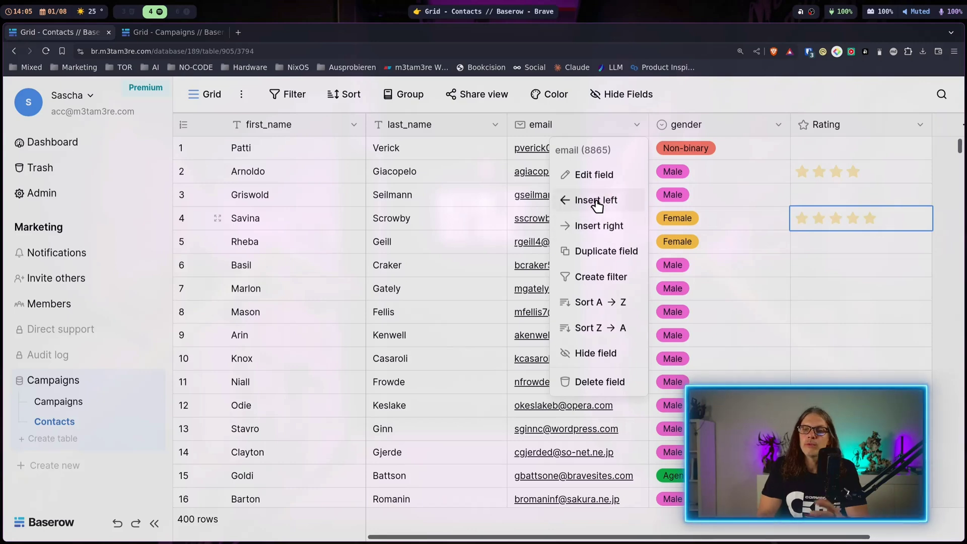
left_click_drag(540, 125, 702, 128)
left_click_drag(876, 130, 404, 161)
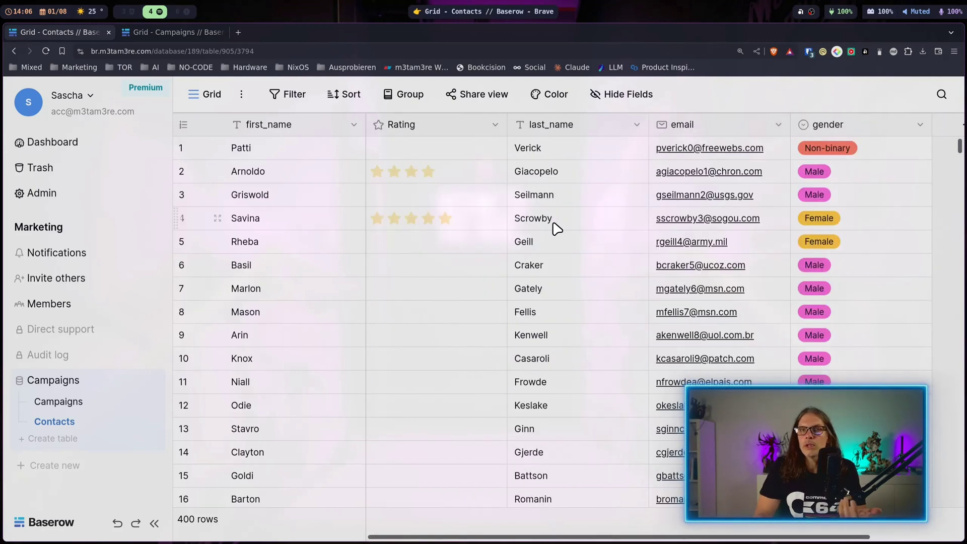
key("ctrl+z")
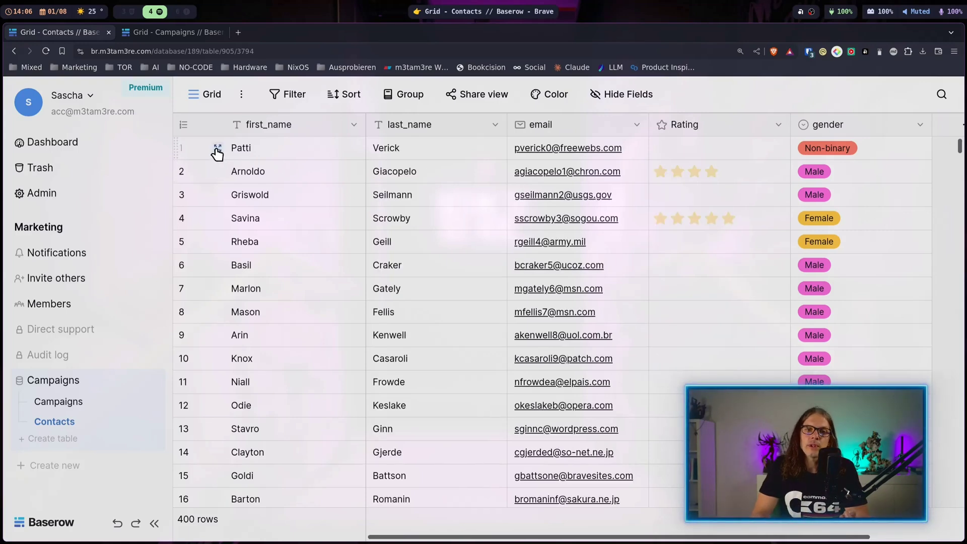
Expand row 1's record and replace its first name.
left_click(217, 149)
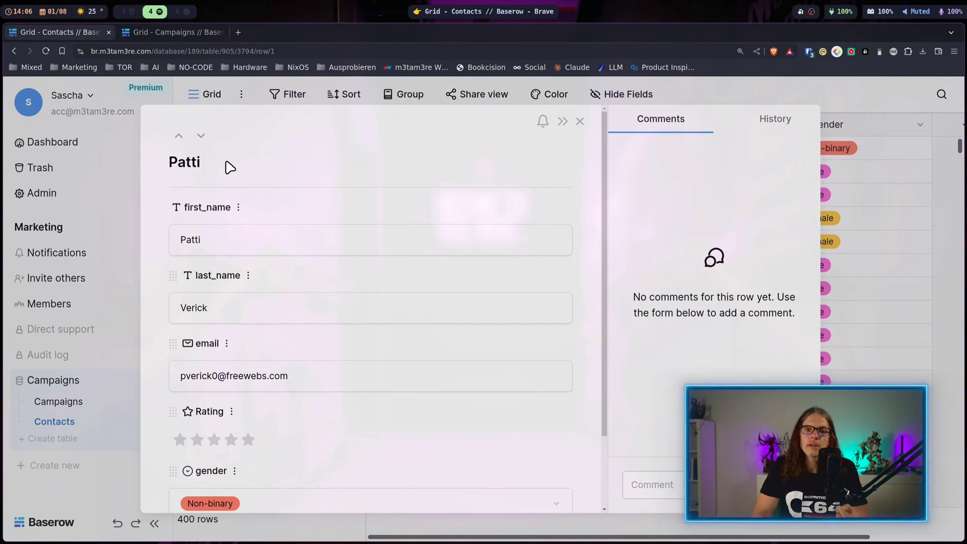
scroll(231, 171, "down", 2)
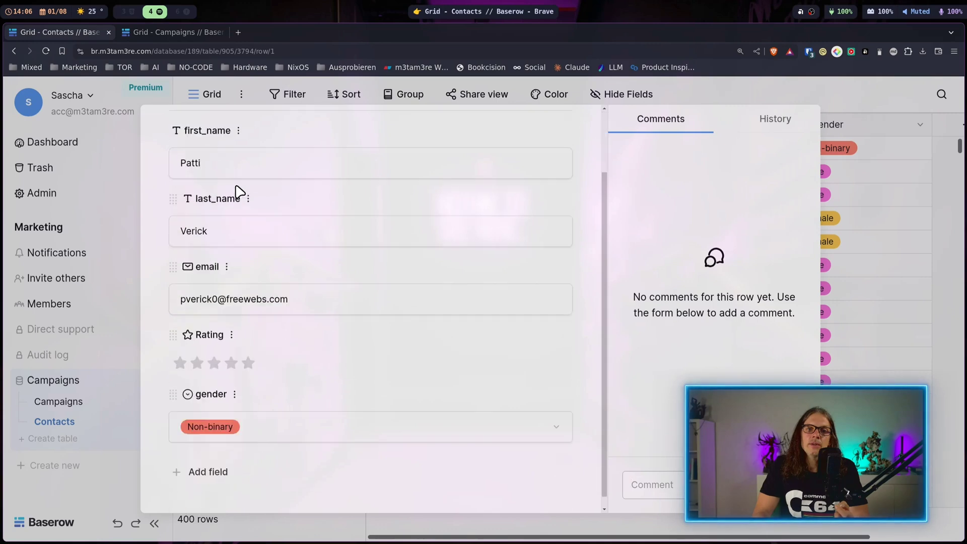
scroll(315, 292, "up", 2)
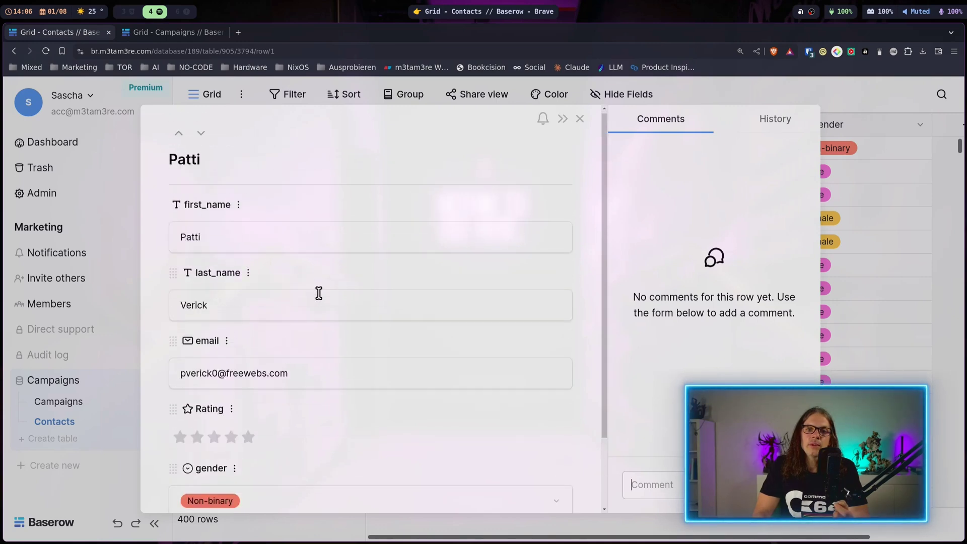
left_click_drag(305, 244, 159, 233)
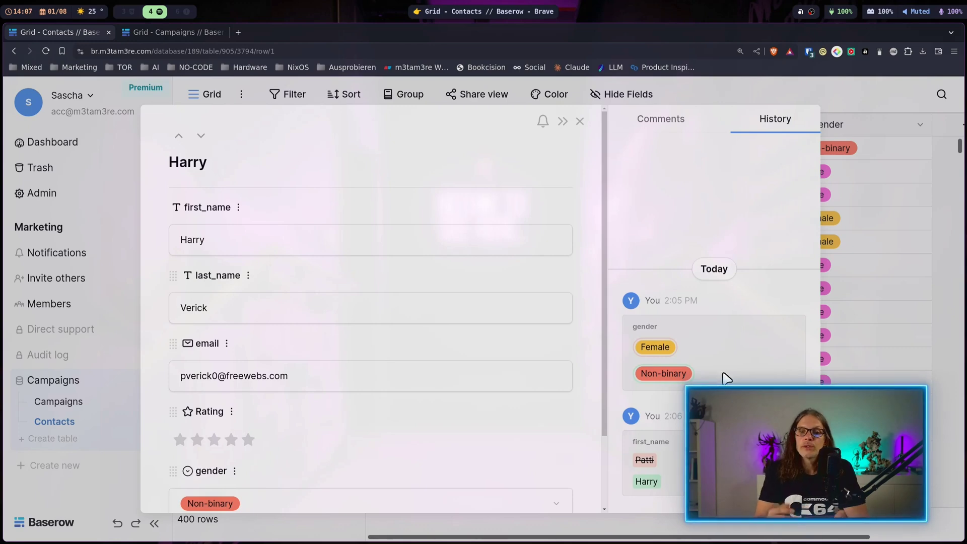
Step through the next records in the expanded view until row 5.
left_click(202, 137)
left_click(201, 137)
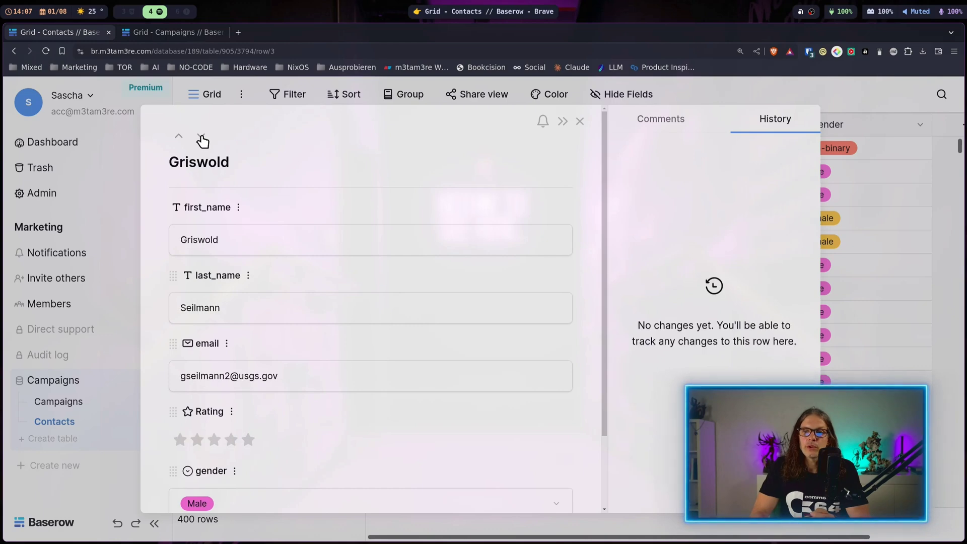
left_click(201, 137)
left_click(202, 137)
left_click(202, 137)
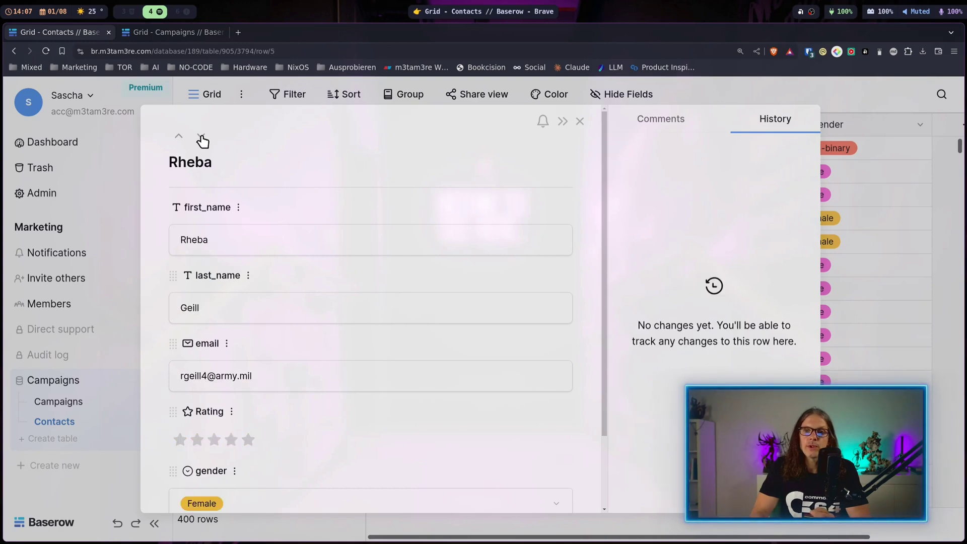
Insert a Last modified field named 'Update' to the right of gender.
left_click(911, 176)
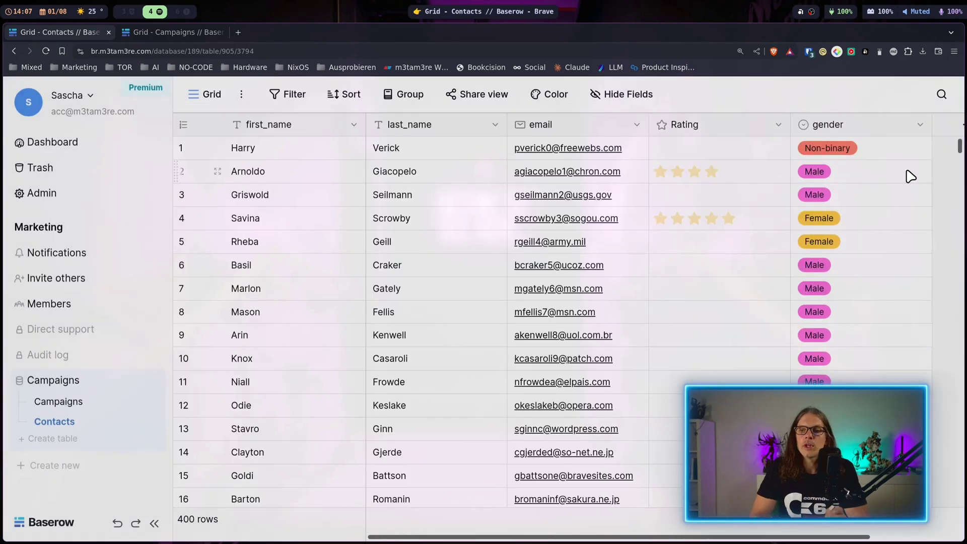
left_click(920, 124)
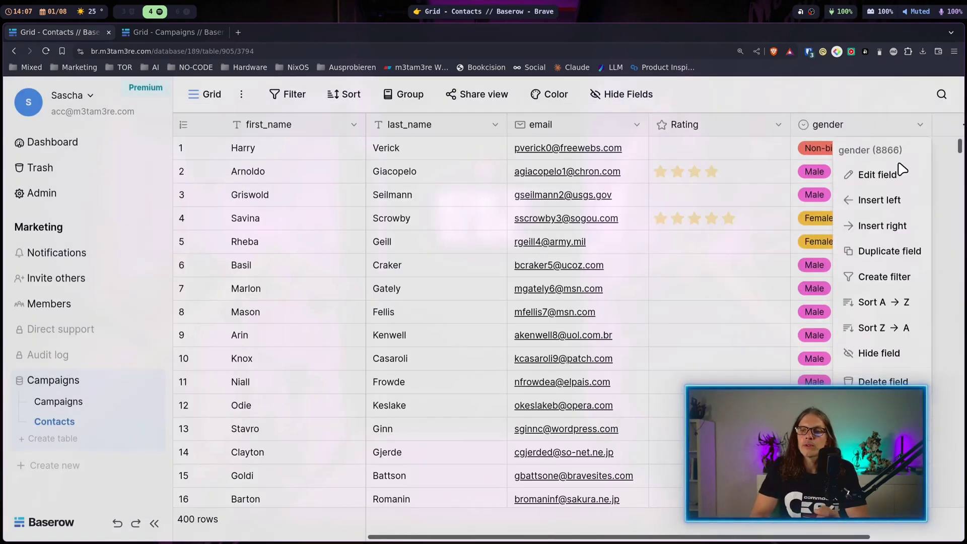
left_click(886, 229)
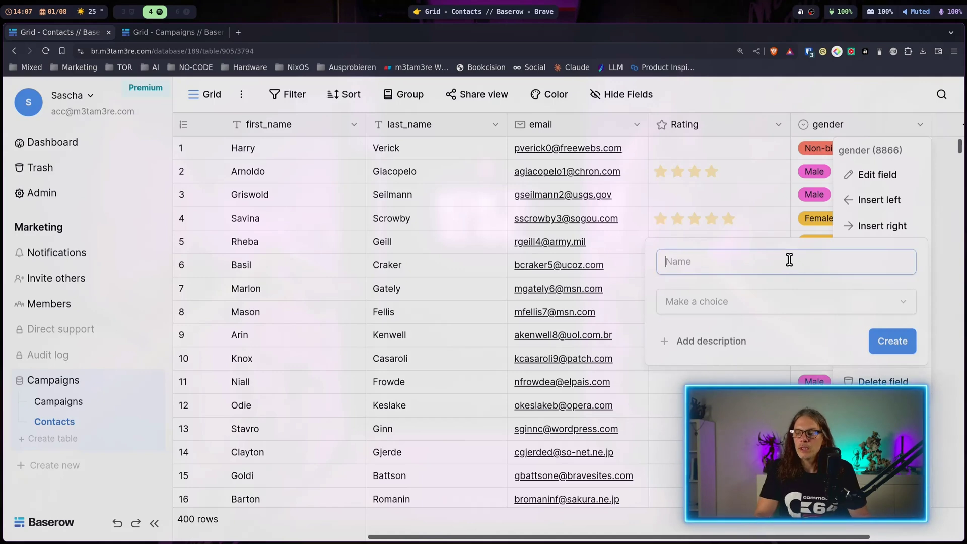
type("Update")
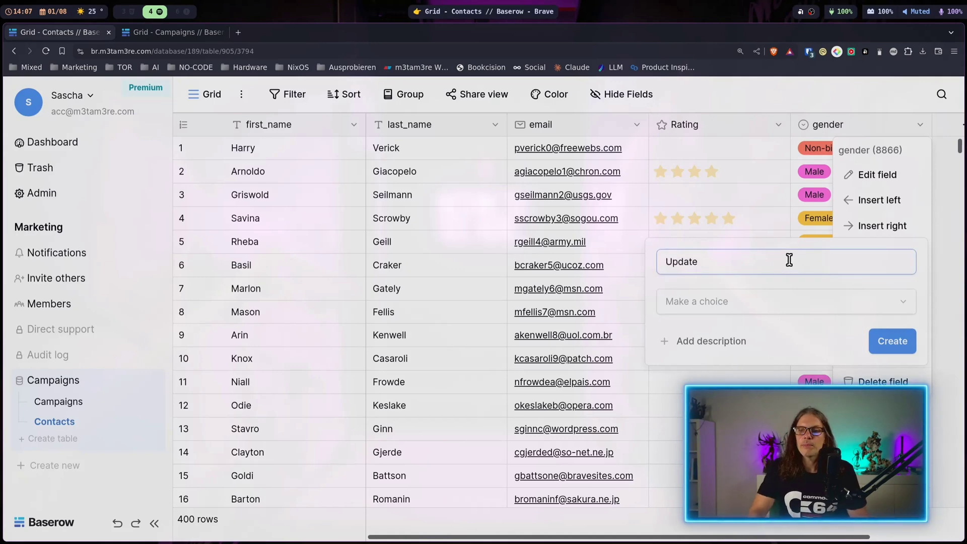
left_click(769, 305)
type("las")
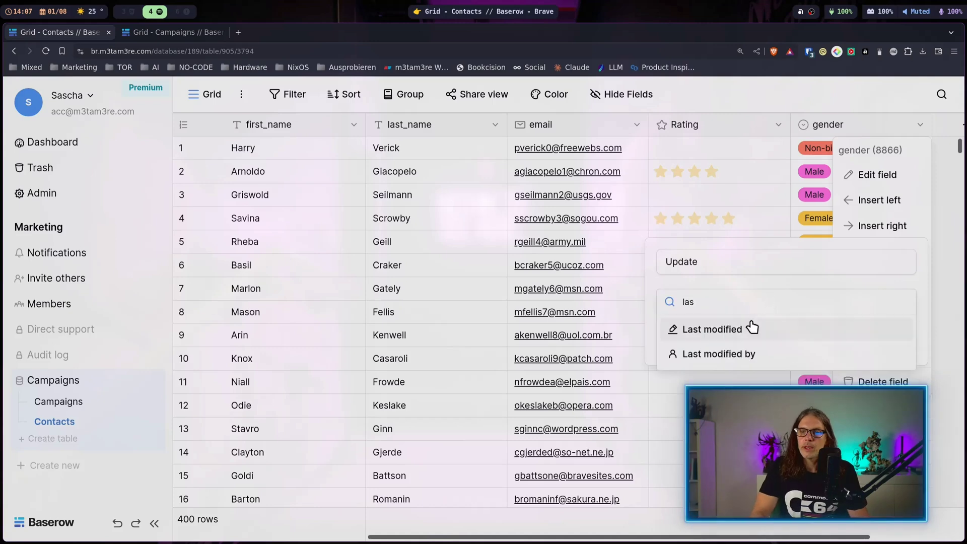
left_click(741, 328)
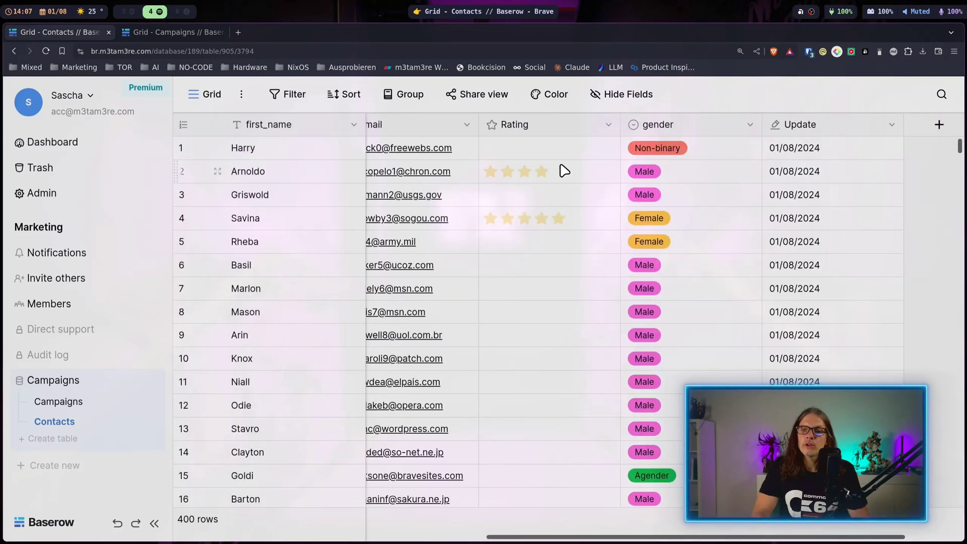
left_click(578, 175)
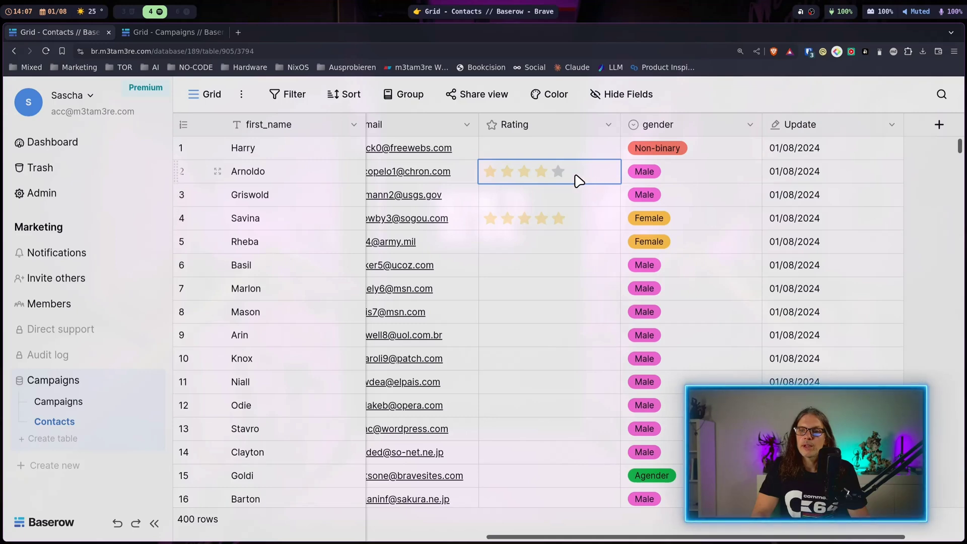
Make the Update field include 24-hour times with its dates.
left_click(893, 125)
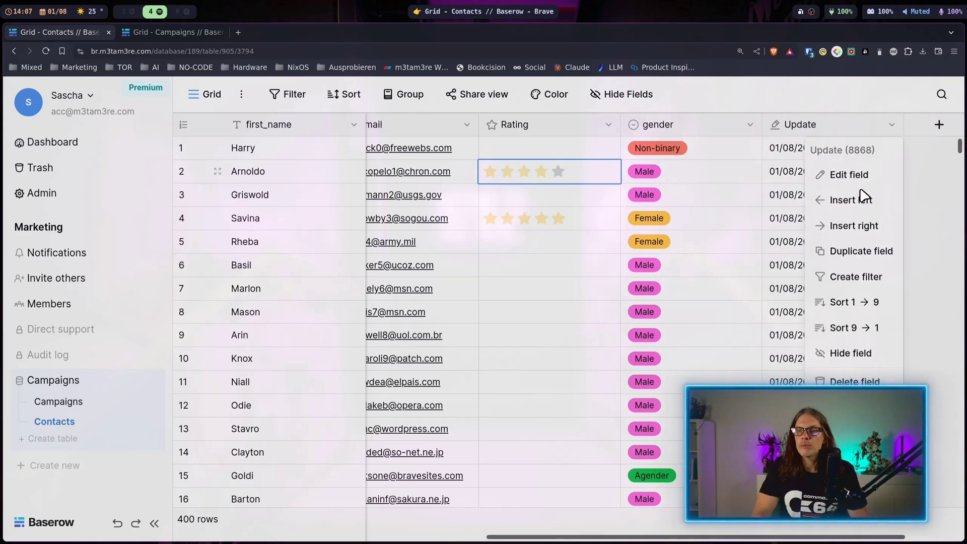
left_click(851, 175)
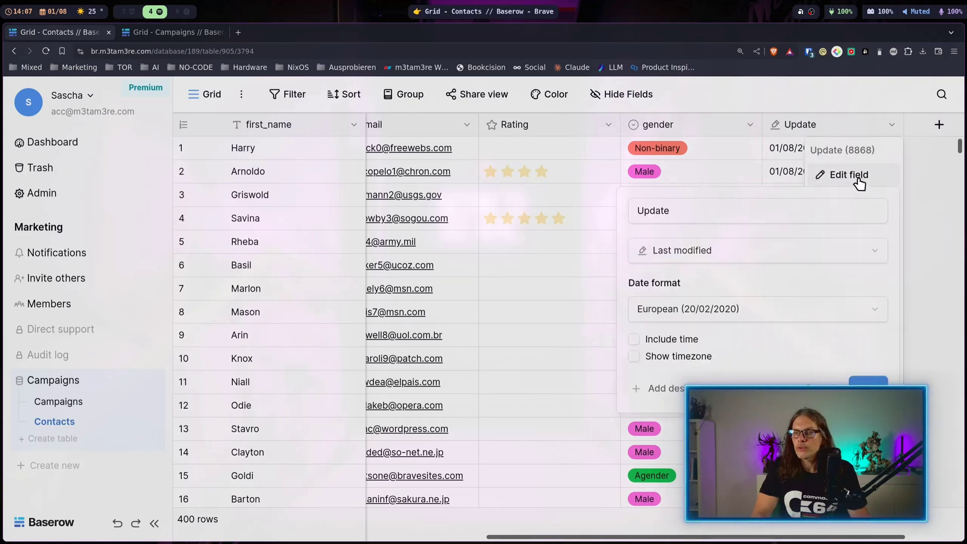
left_click(697, 342)
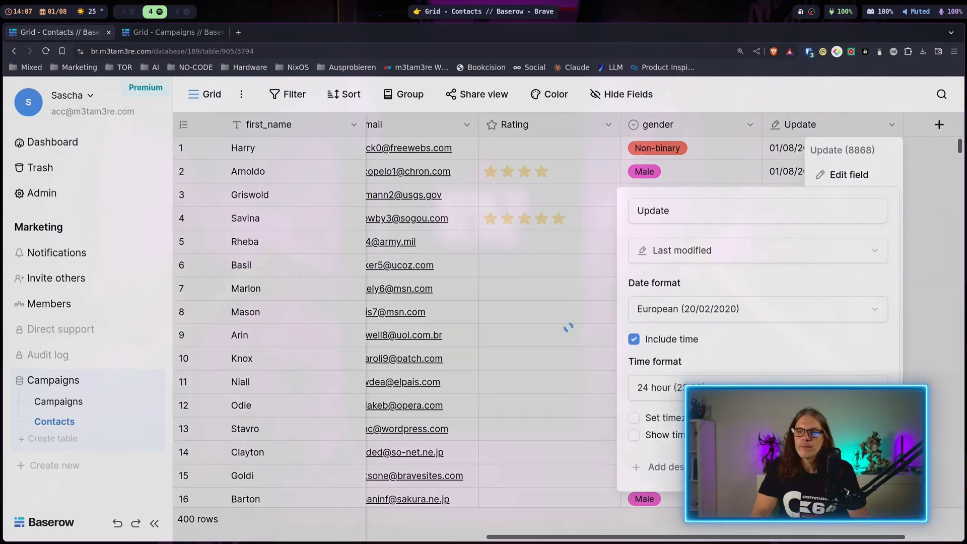
left_click(559, 290)
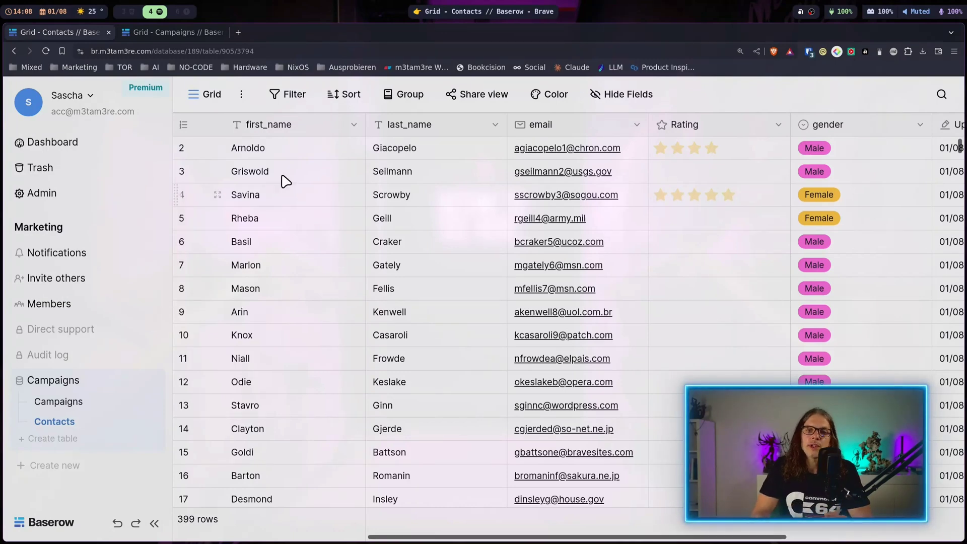
Delete Savina's and Knox's contact rows, then restore Knox's row from the toast.
right_click(295, 196)
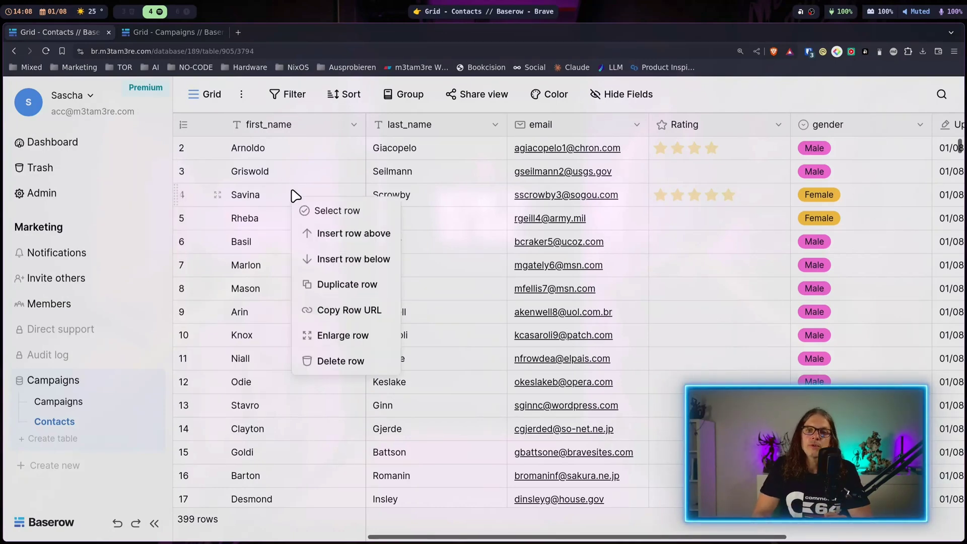
left_click(369, 358)
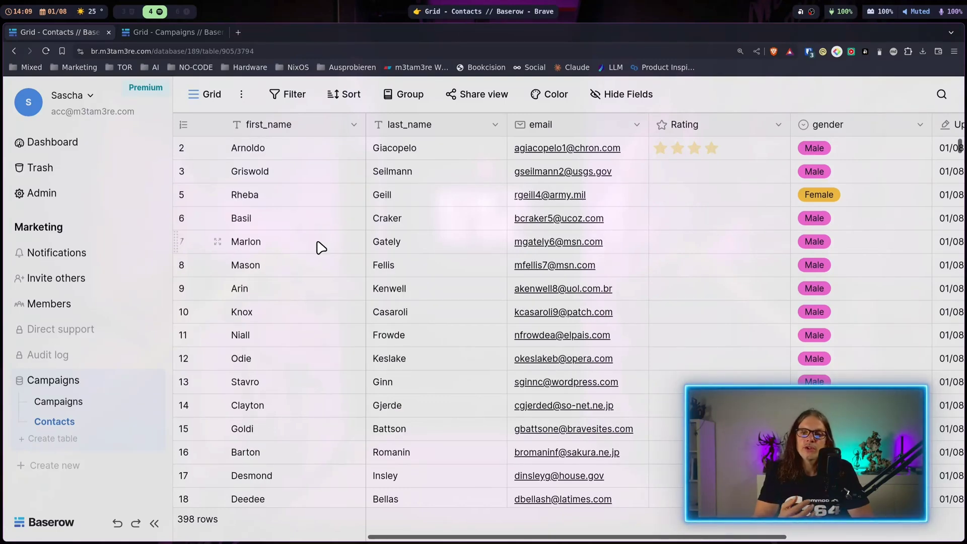
right_click(285, 324)
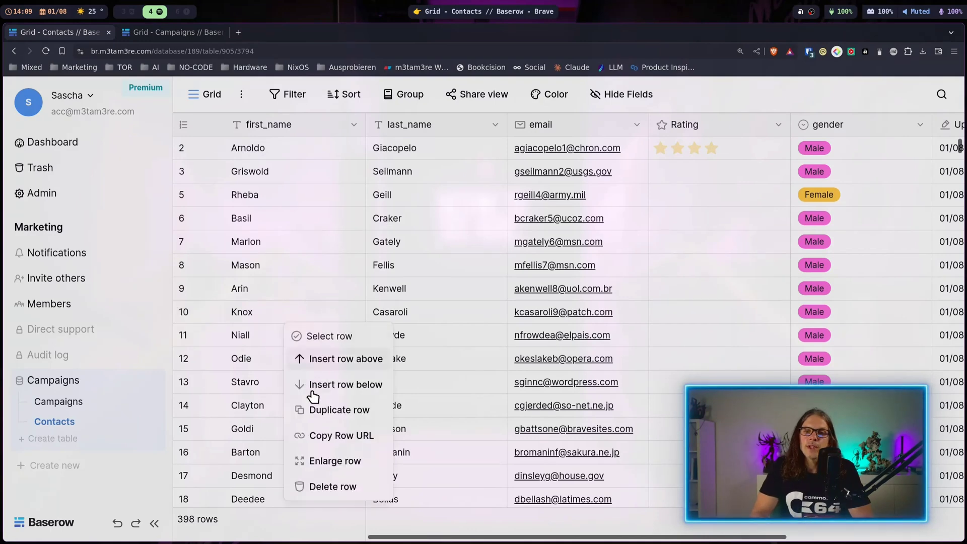
left_click(363, 487)
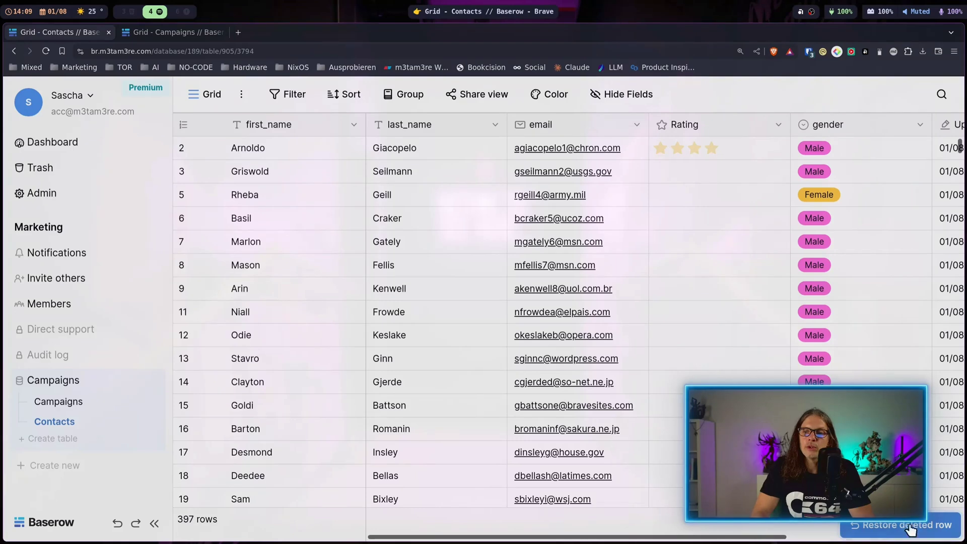
left_click(919, 532)
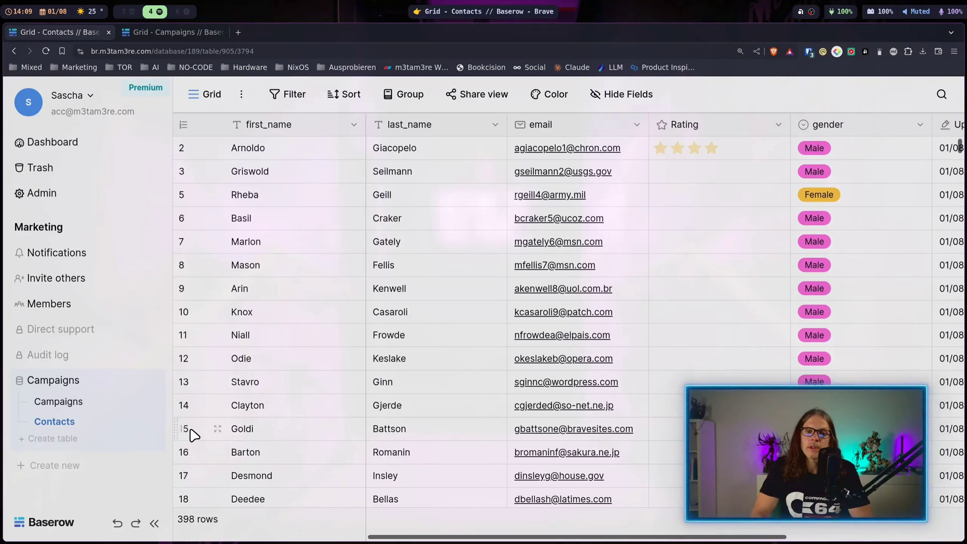
Restore Savina's deleted row 4 from the Campaigns database trash.
left_click(154, 386)
left_click(113, 332)
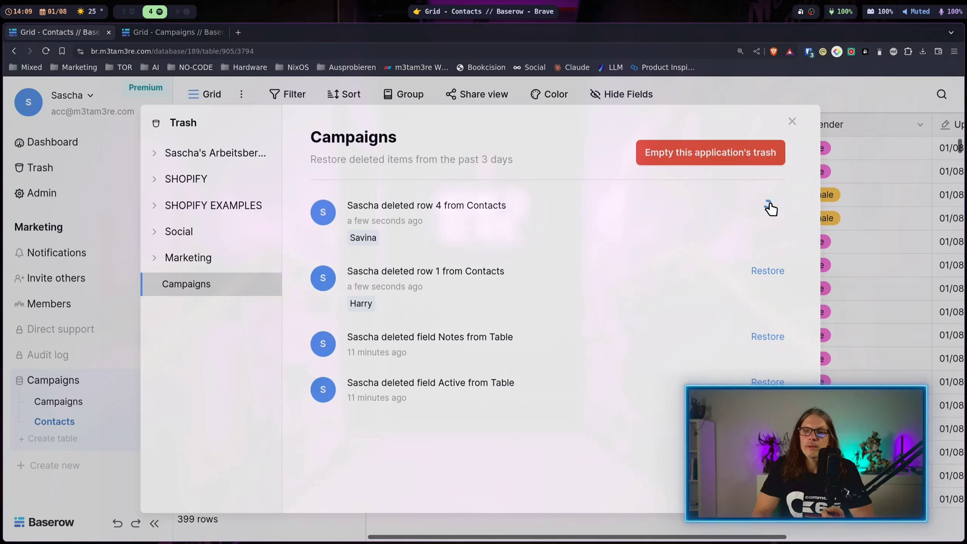
left_click(790, 122)
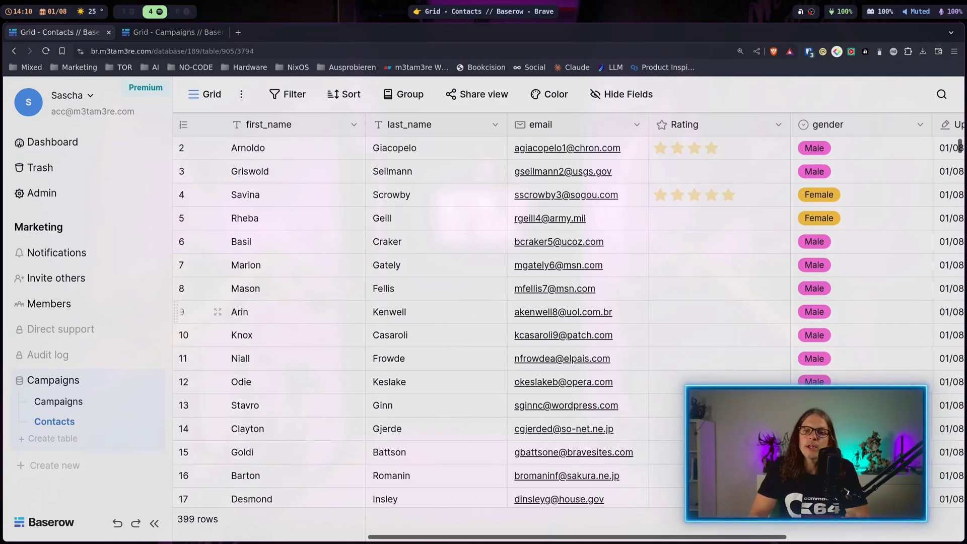
Find and preview the User Feedback template in the template gallery.
left_click(77, 474)
left_click(71, 437)
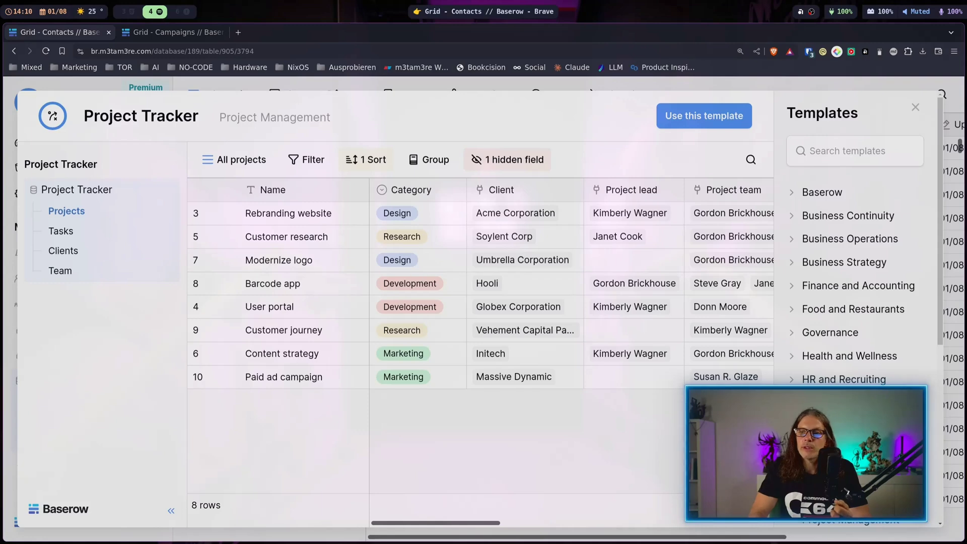
scroll(825, 370, "down", 2)
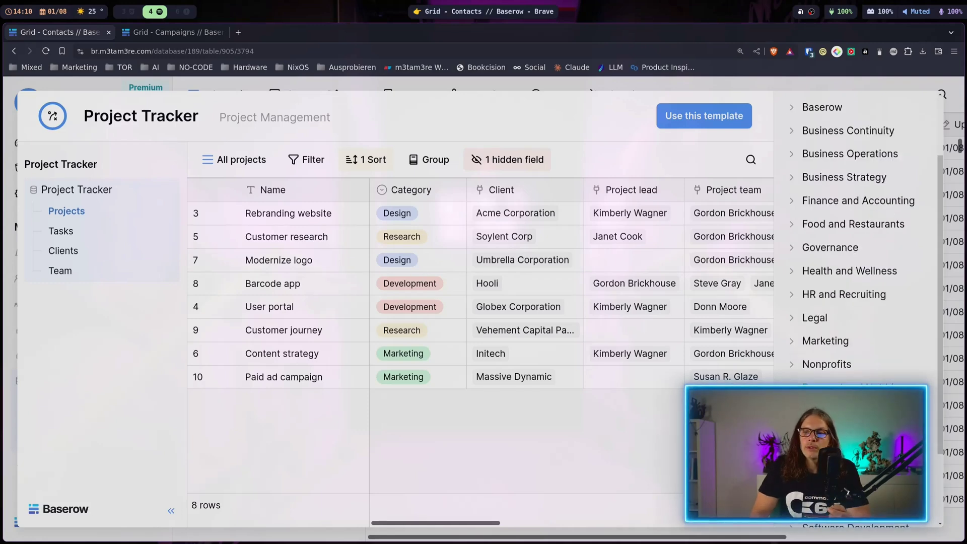
scroll(851, 252, "down", 2)
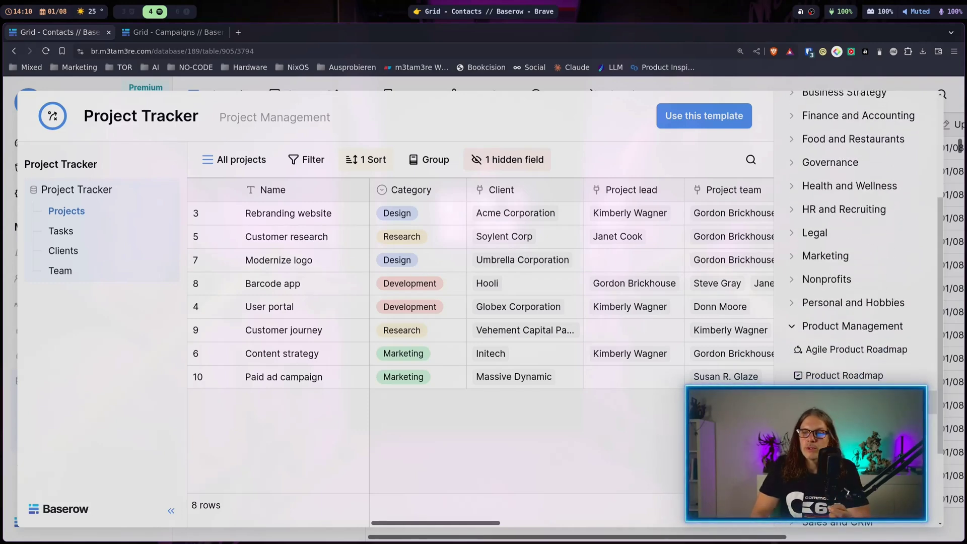
left_click(846, 427)
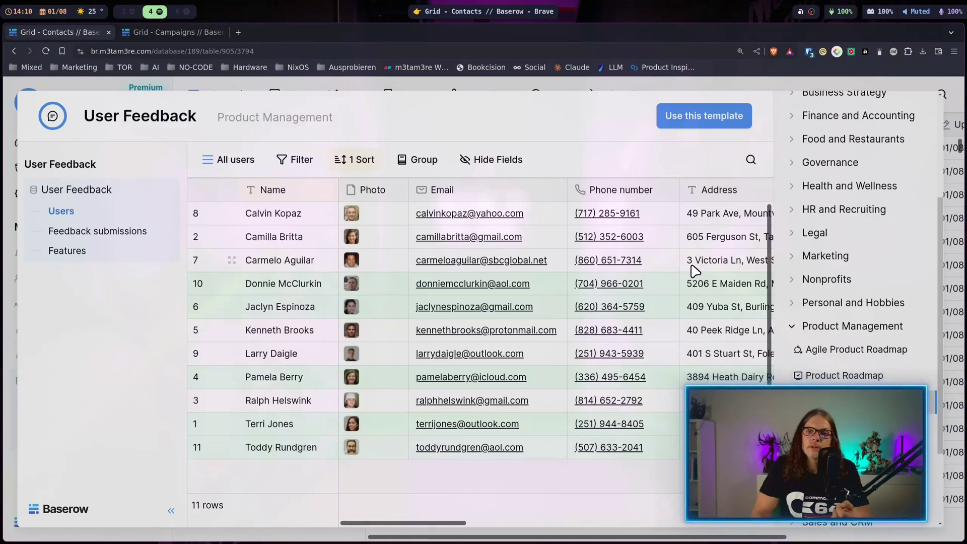
Look over its Feedback submissions and Features tables, then install the template.
left_click(108, 232)
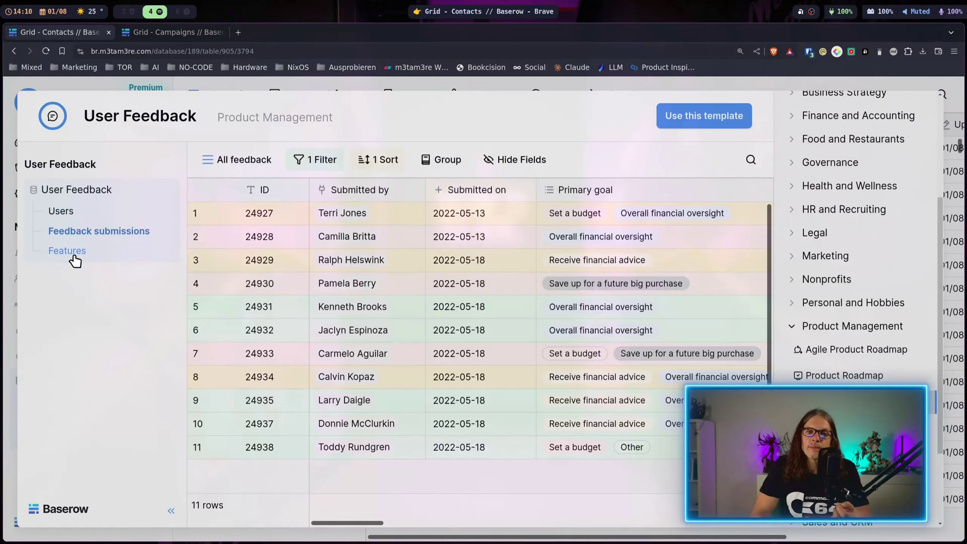
left_click(70, 251)
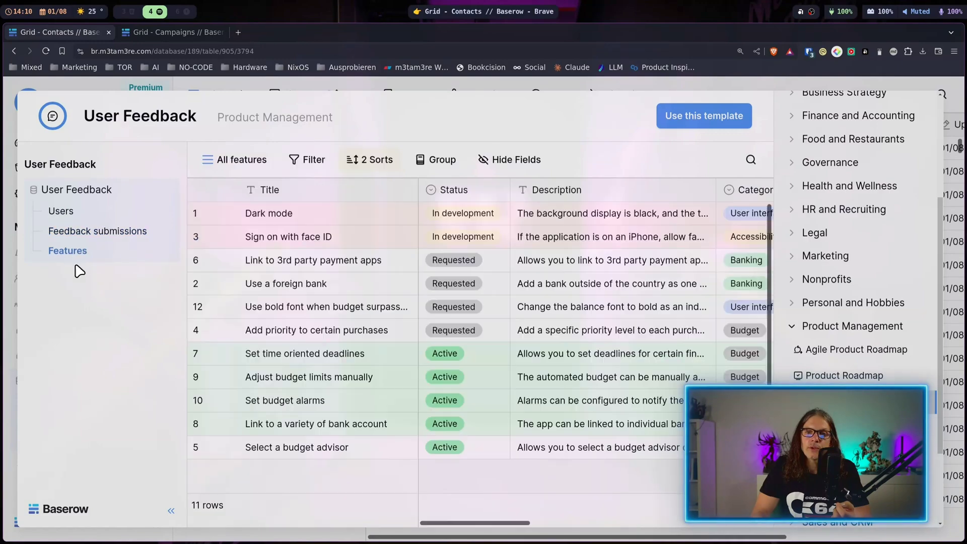
left_click(233, 260)
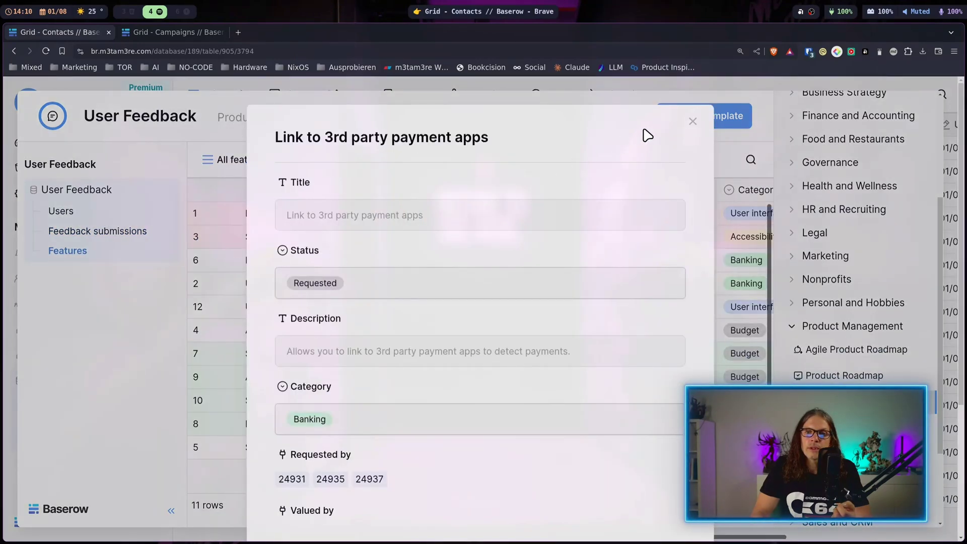
left_click(689, 123)
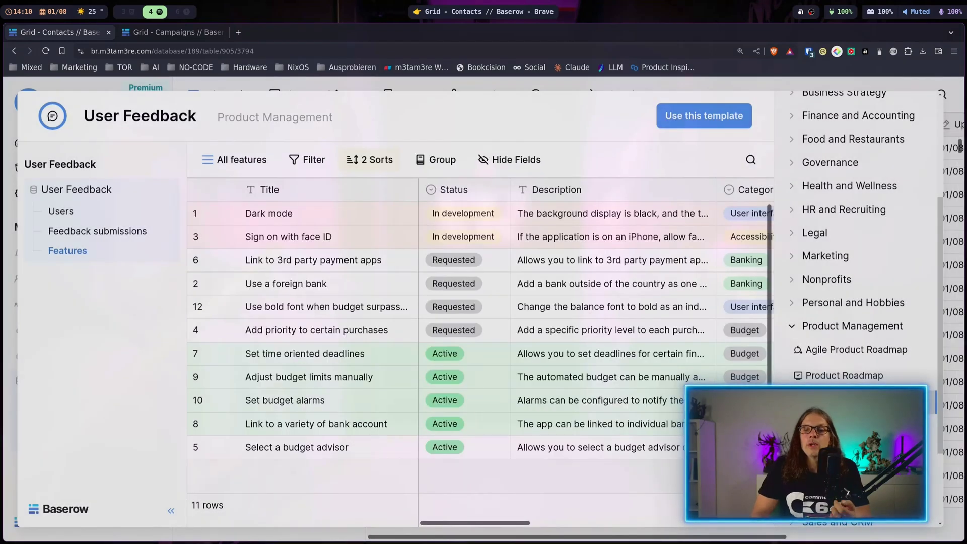
left_click(689, 123)
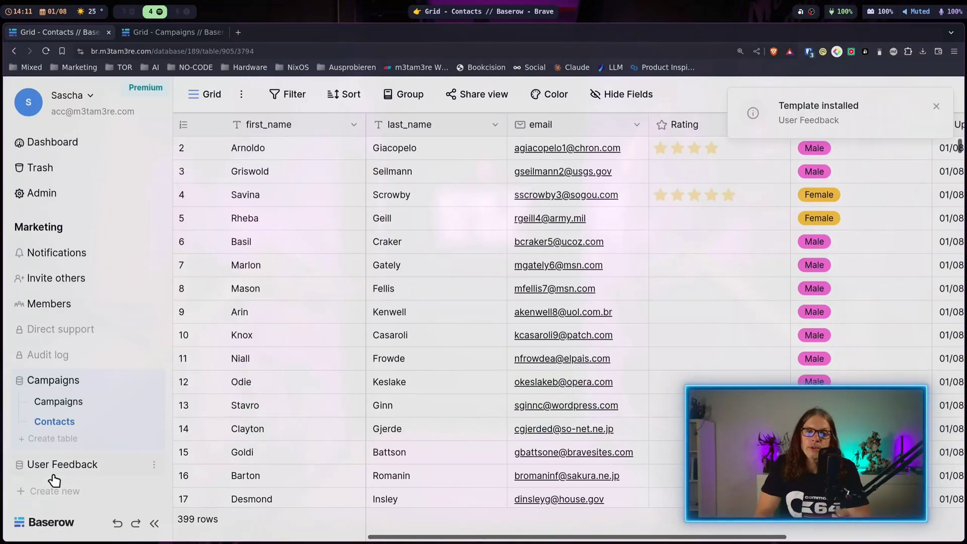
Browse the User Feedback tables, ending on Users scrolled right to see all columns.
left_click(50, 464)
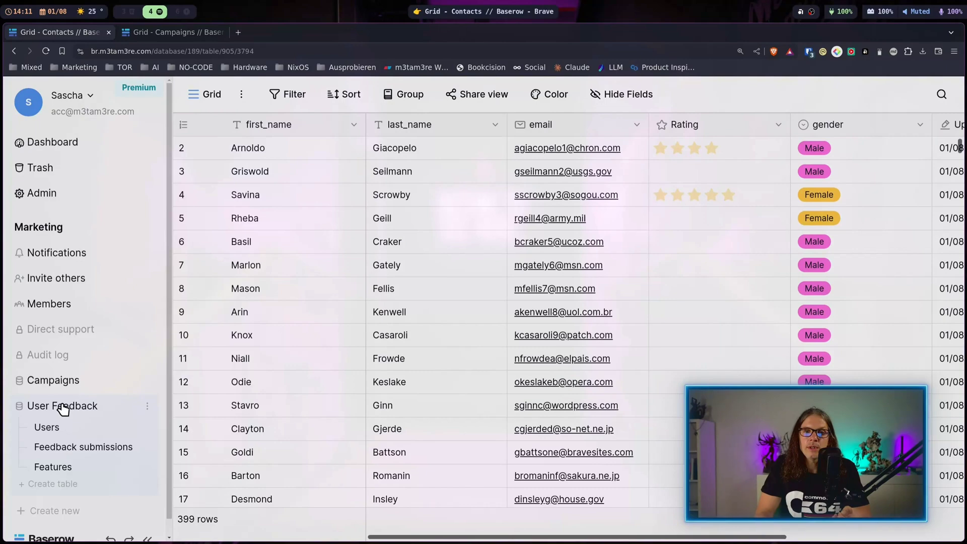
left_click(56, 448)
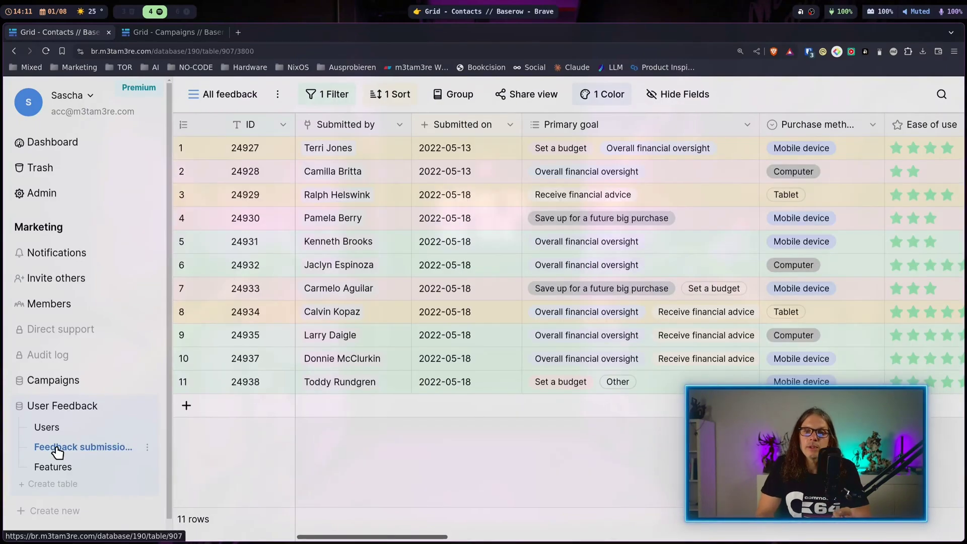
left_click(58, 427)
left_click(61, 473)
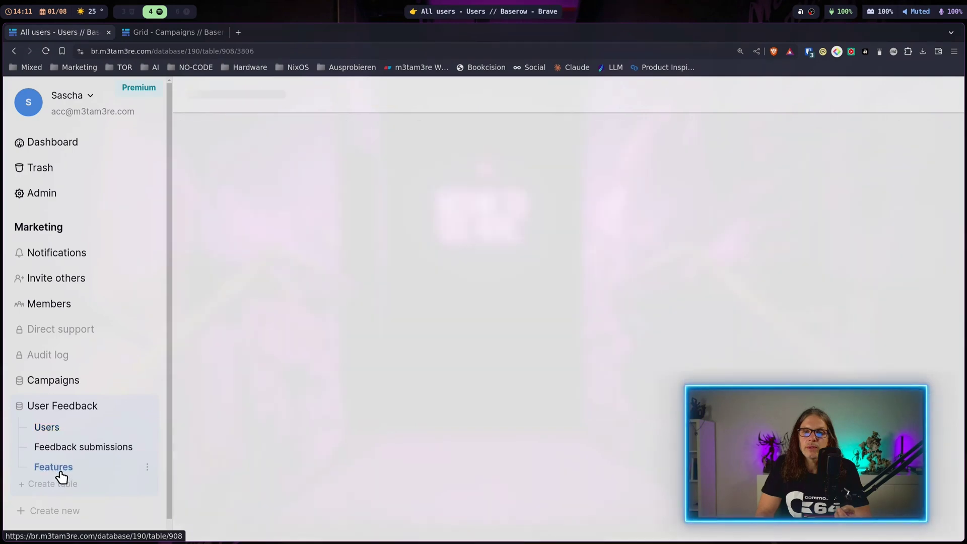
left_click(48, 427)
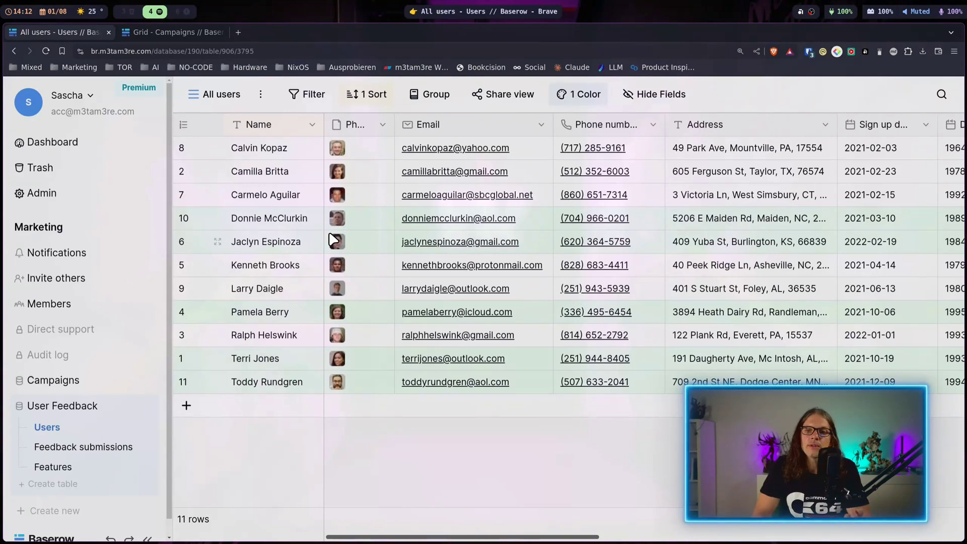
scroll(336, 241, "right", 5)
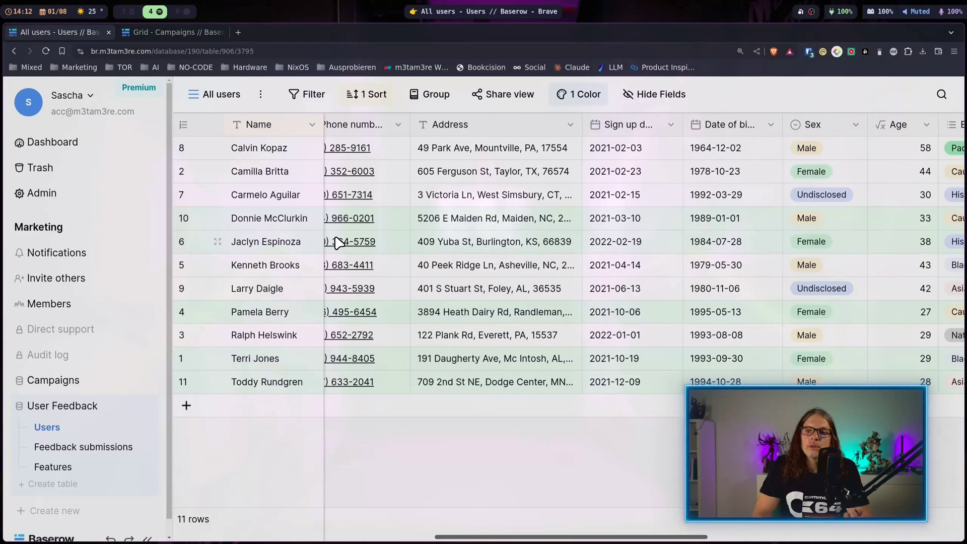
scroll(336, 242, "right", 5)
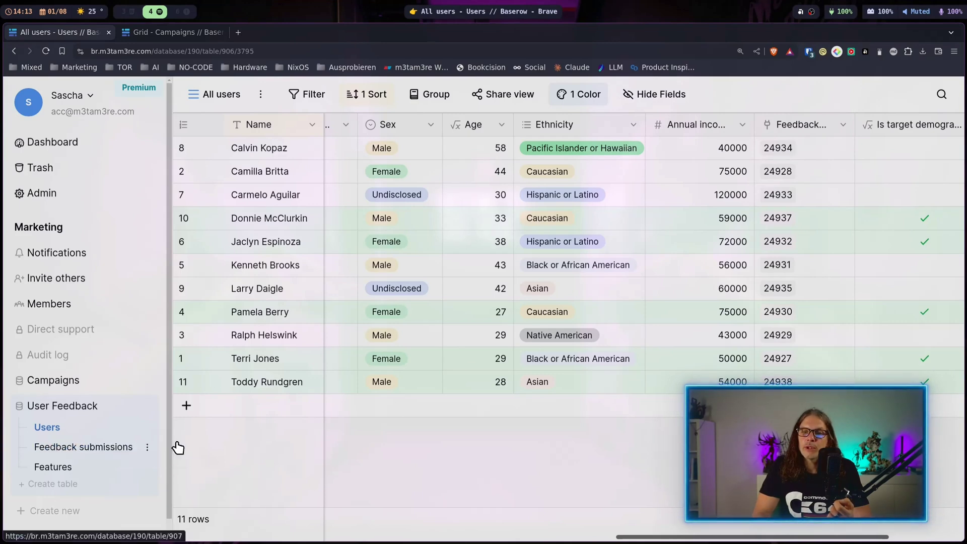
Expand feedback submission 24934 from a user's linked Feedback cell.
left_click(779, 149)
left_click(775, 148)
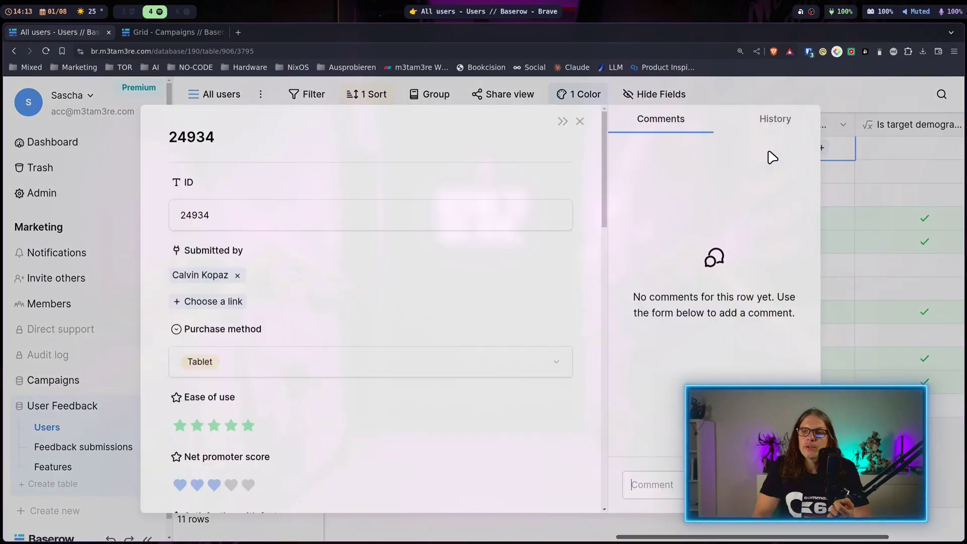